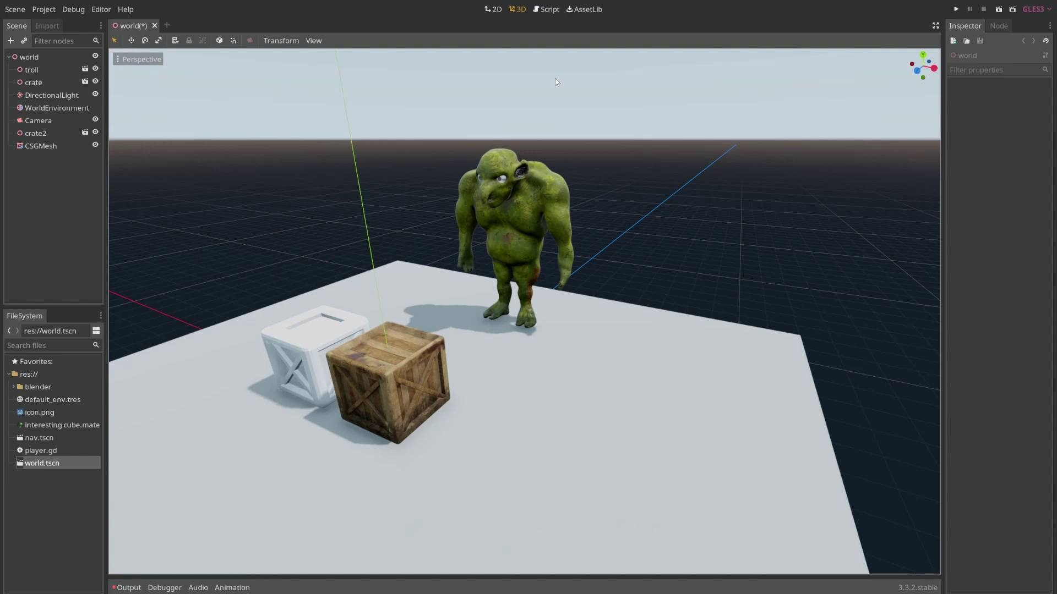
Step: Open the AssetLib workspace to browse recently updated godotengine.org add-ons
left_click(587, 10)
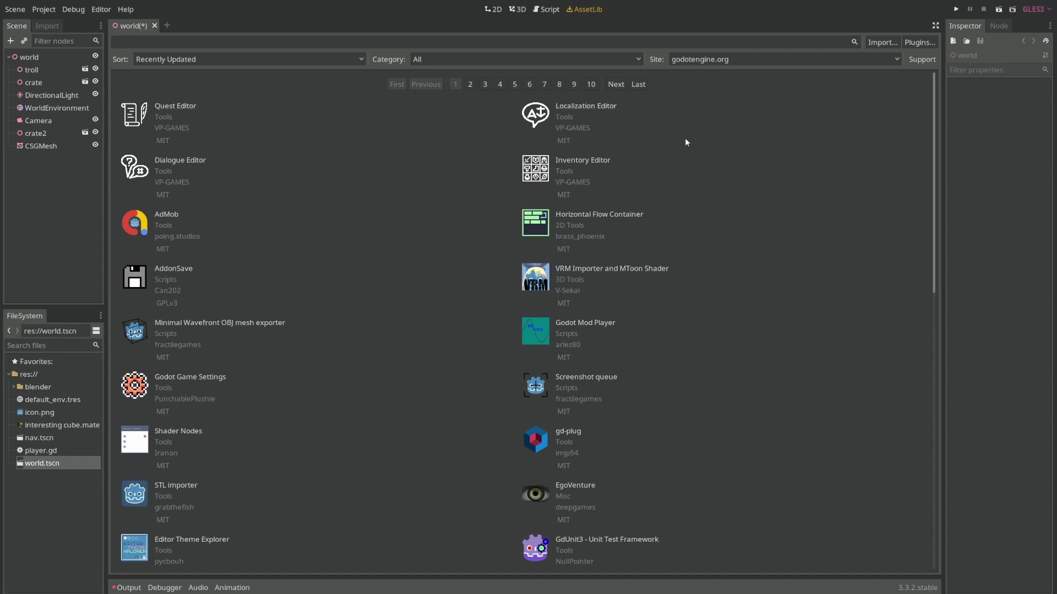
Step: View the Localization Editor asset's details, then check the Site list (godotengine.org, localhost, test)
left_click(593, 108)
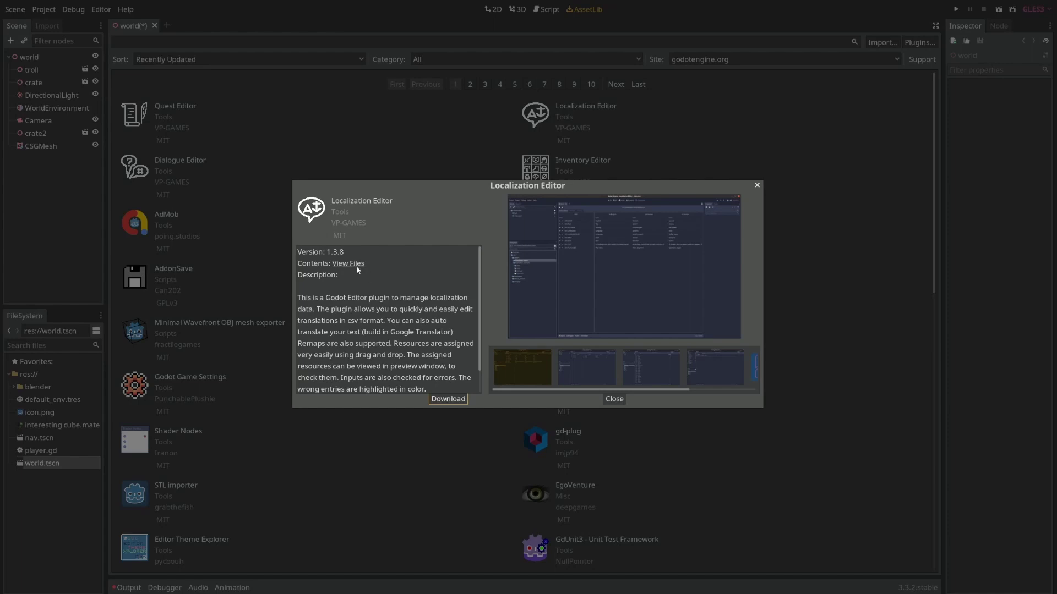
left_click(676, 422)
left_click(711, 59)
left_click(714, 60)
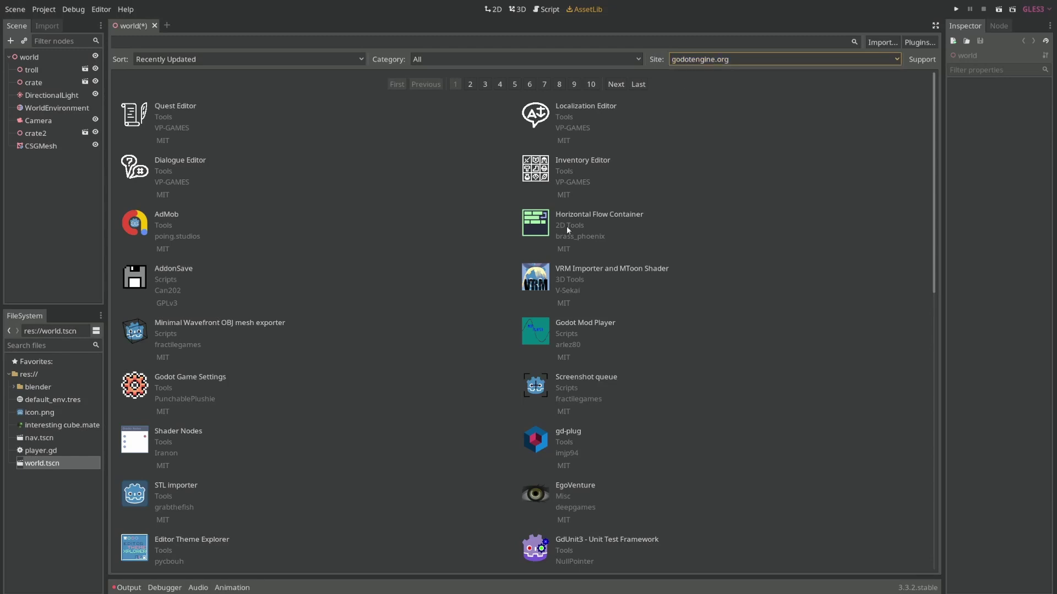
Step: Switch the AssetLib site to localhost, then to test, listing MagicaVoxel Importer and Trackball Camera assets
left_click(718, 58)
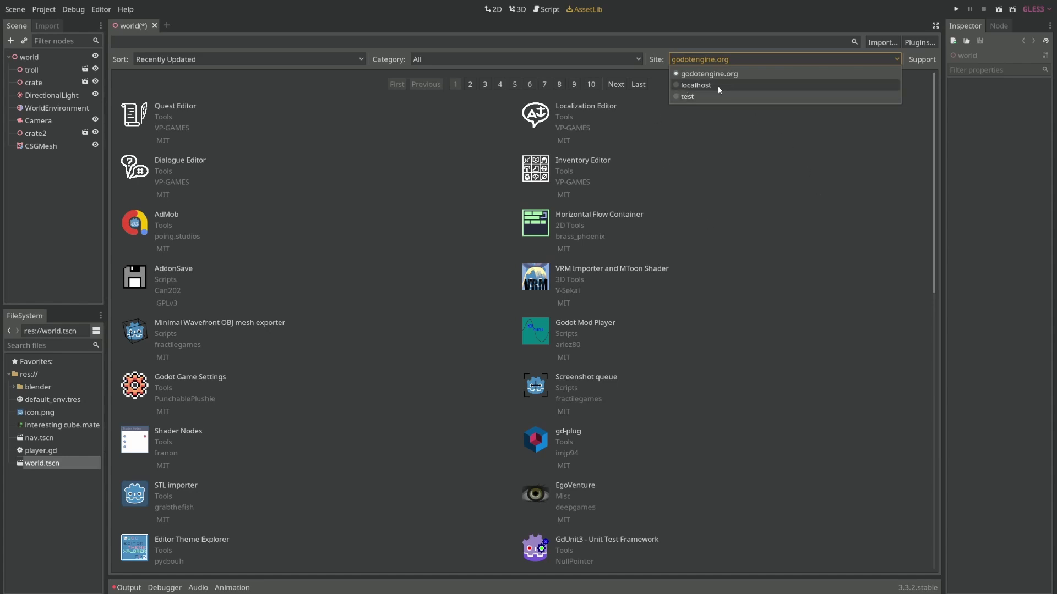
left_click(695, 85)
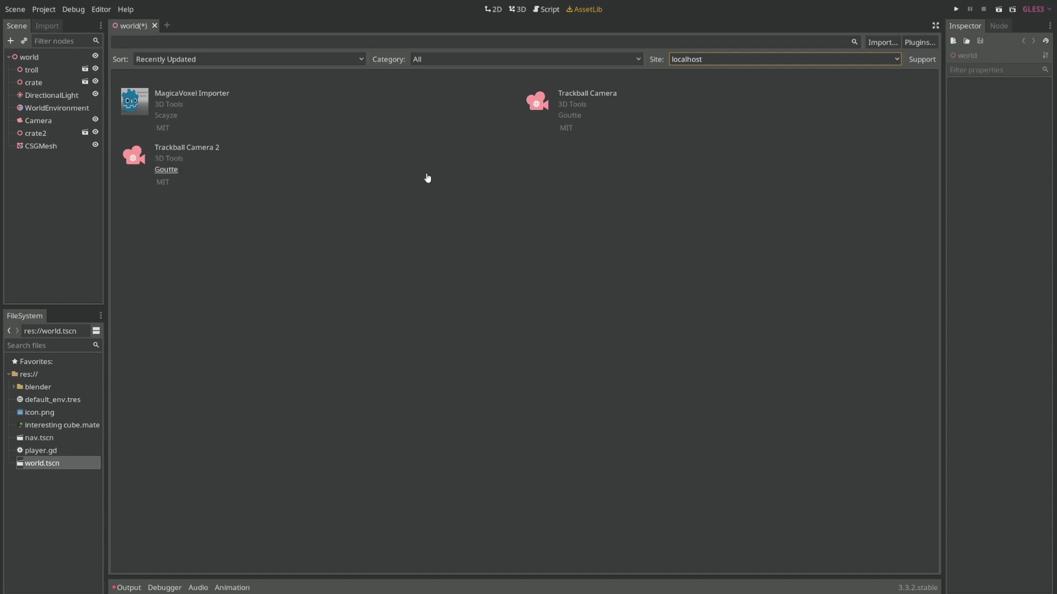
left_click(696, 59)
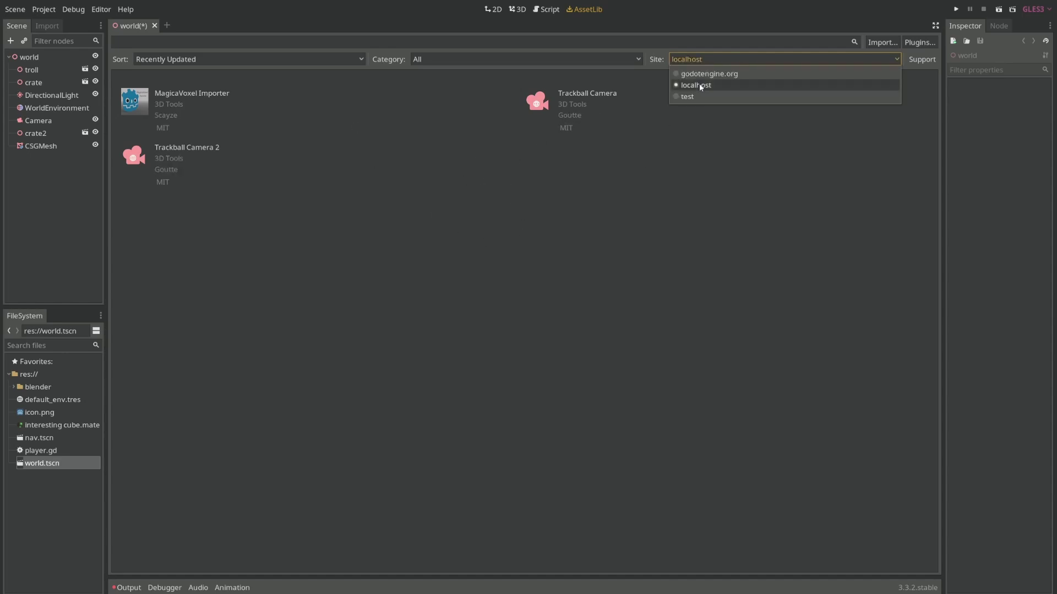
left_click(701, 97)
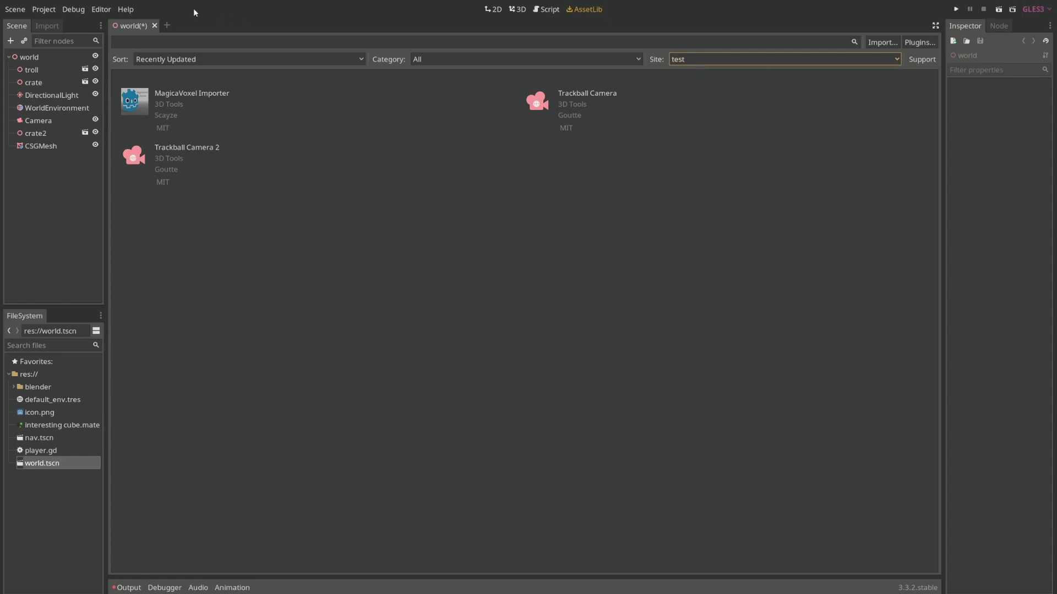
left_click(92, 9)
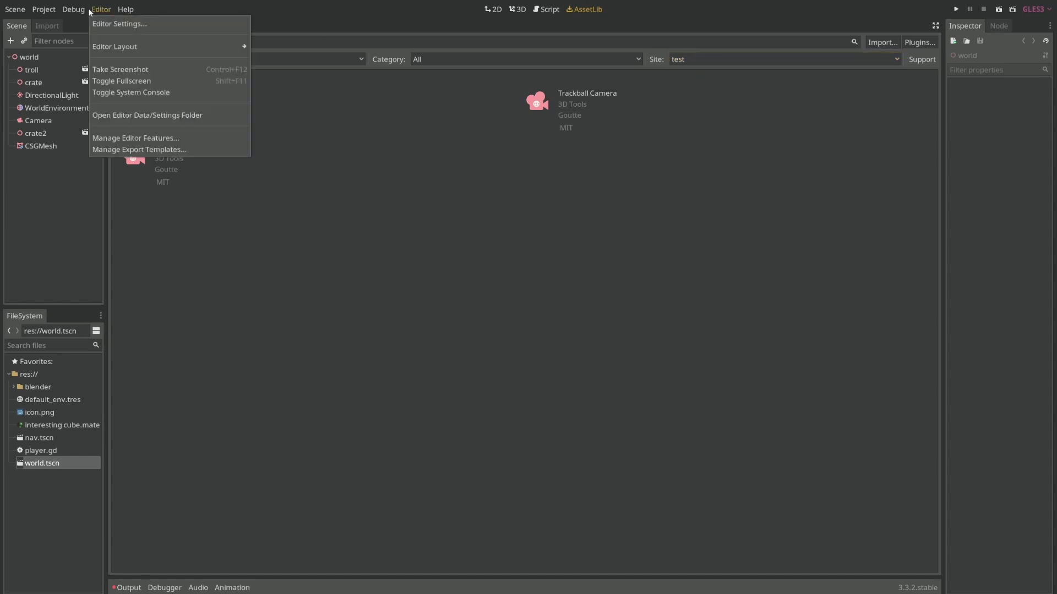
left_click(122, 24)
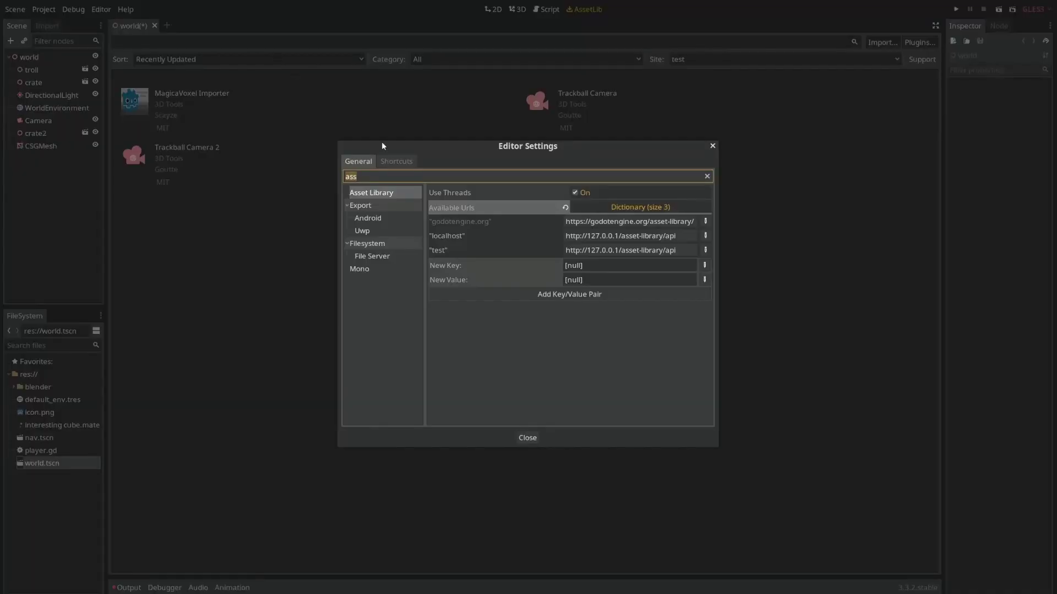
left_click(381, 196)
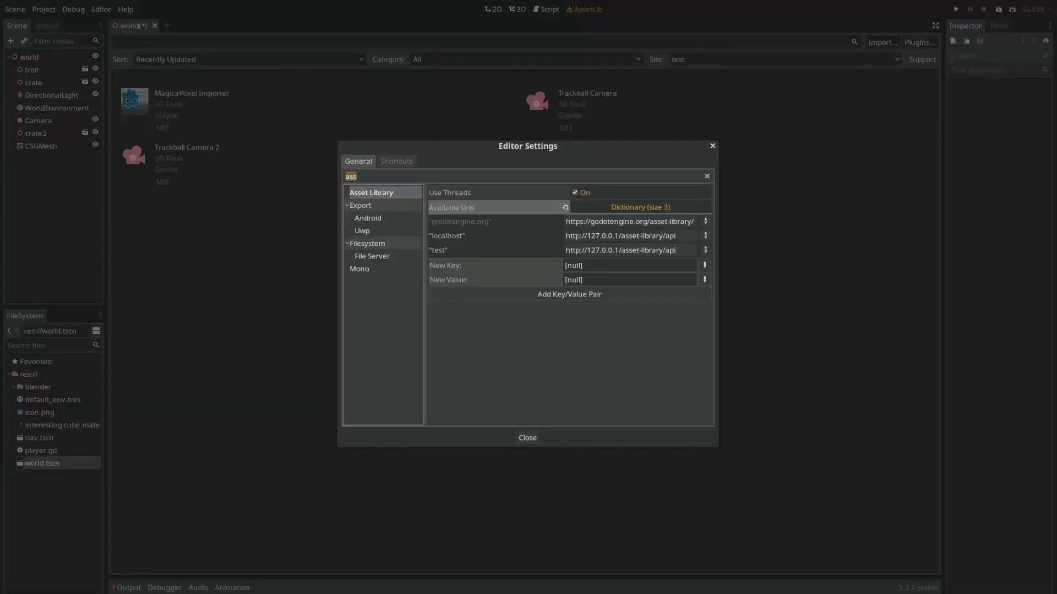
key("Tab")
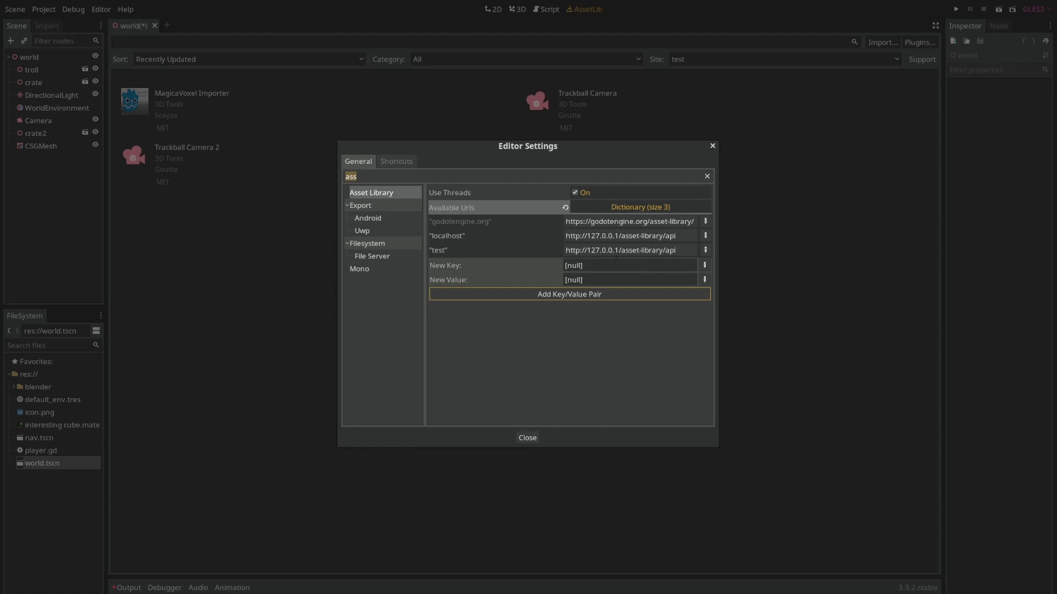
left_click(704, 265)
left_click(679, 309)
left_click(704, 280)
left_click(673, 314)
left_click(606, 266)
left_click(577, 280)
left_click_drag(678, 254, 556, 251)
left_click(673, 247)
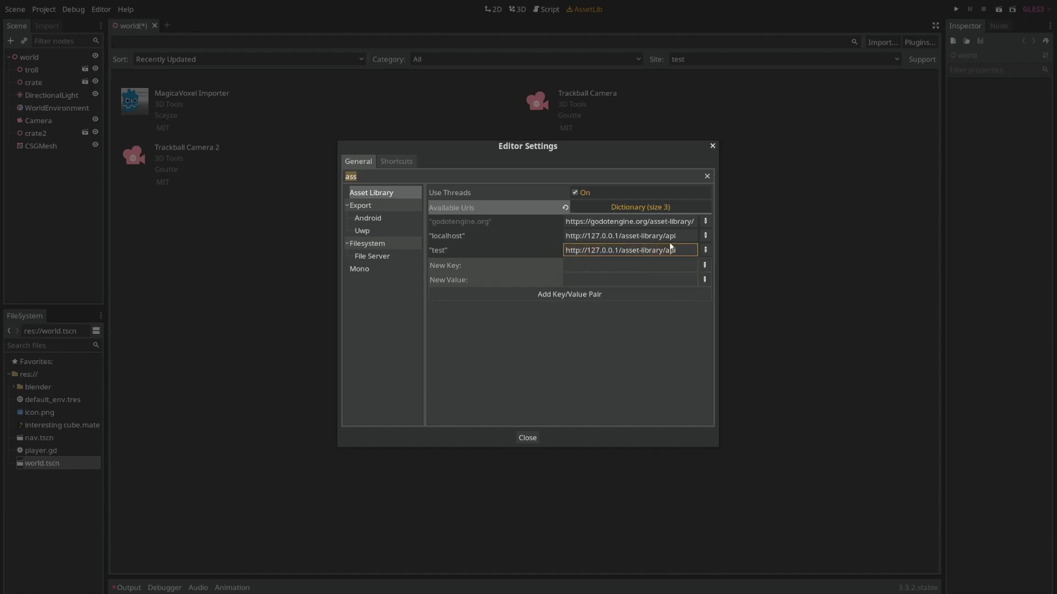
left_click_drag(685, 248, 621, 252)
left_click(712, 146)
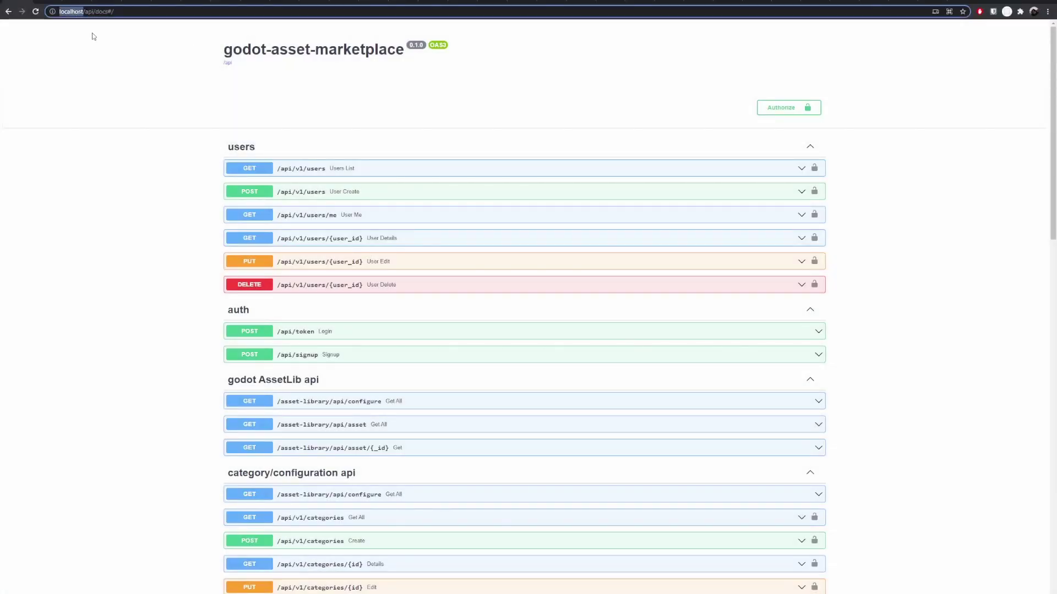
Step: Execute GET /asset-library/api/configure in Swagger UI and inspect the returned categories
scroll(352, 176, "down", 6)
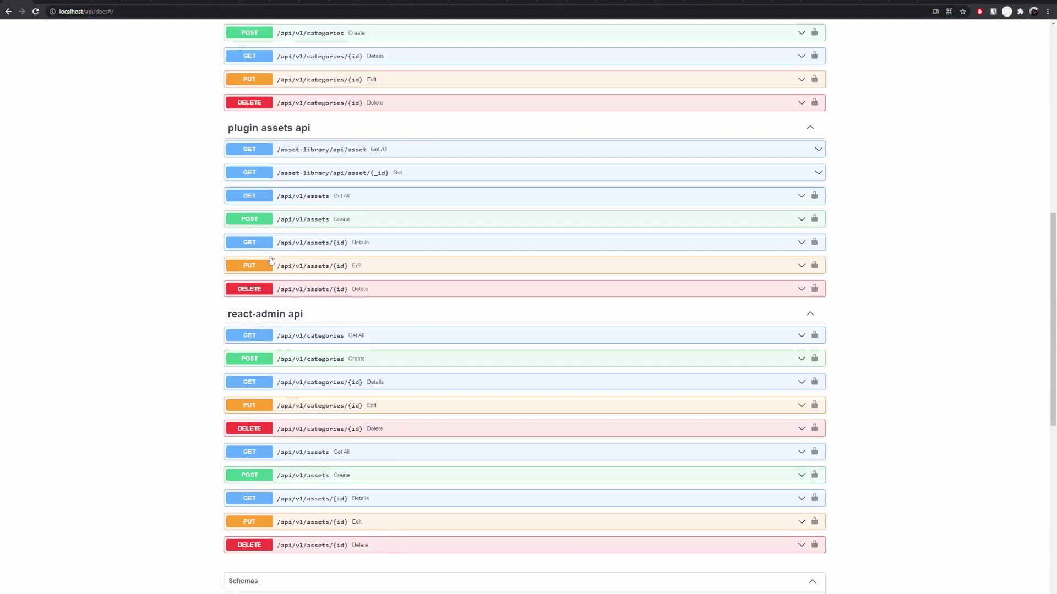
scroll(290, 396, "up", 5)
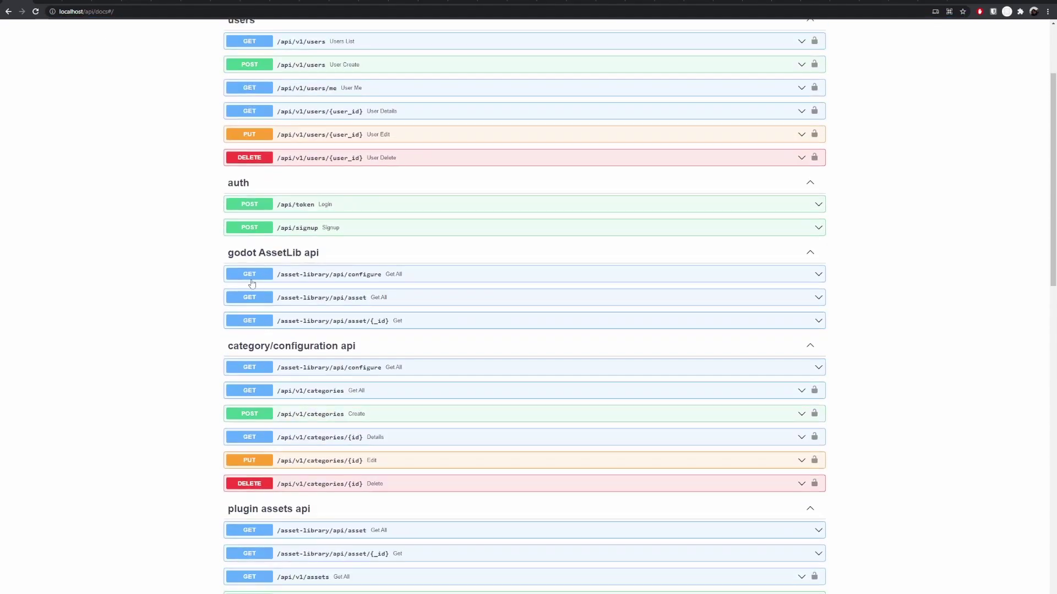
scroll(295, 304, "down", 2)
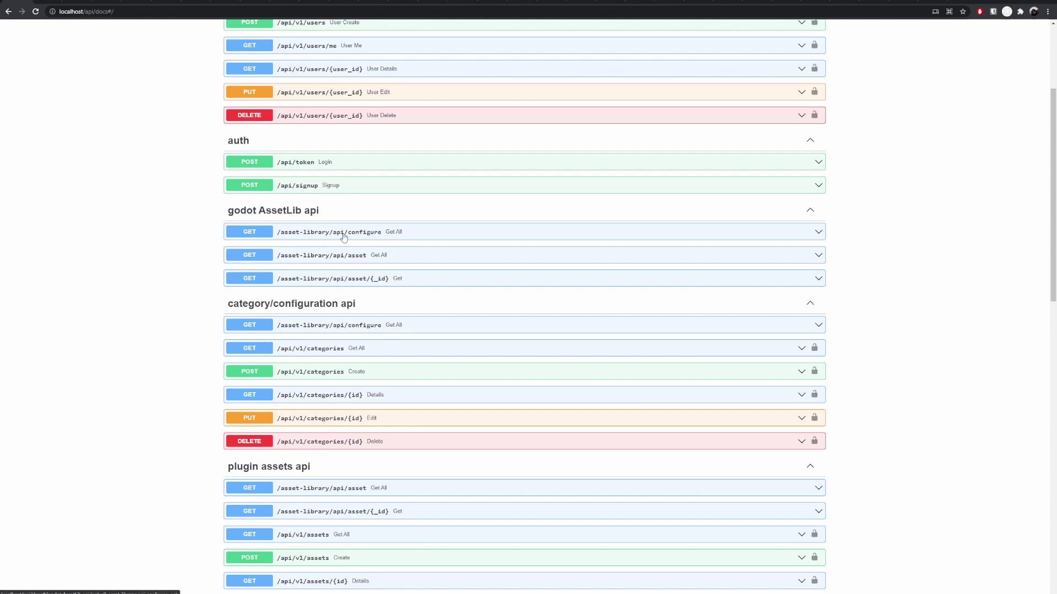
left_click(362, 238)
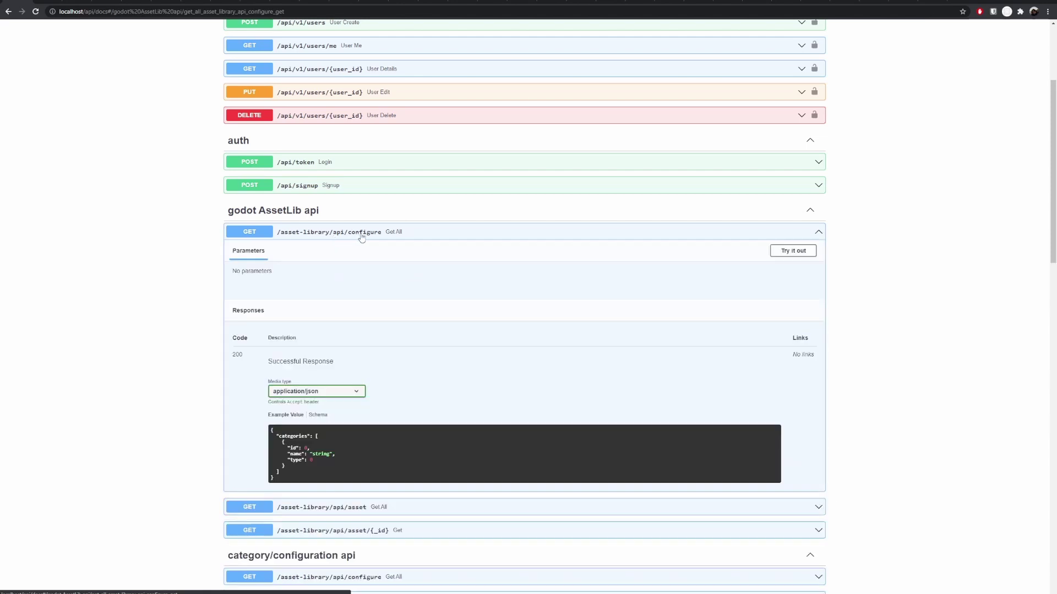
left_click(793, 251)
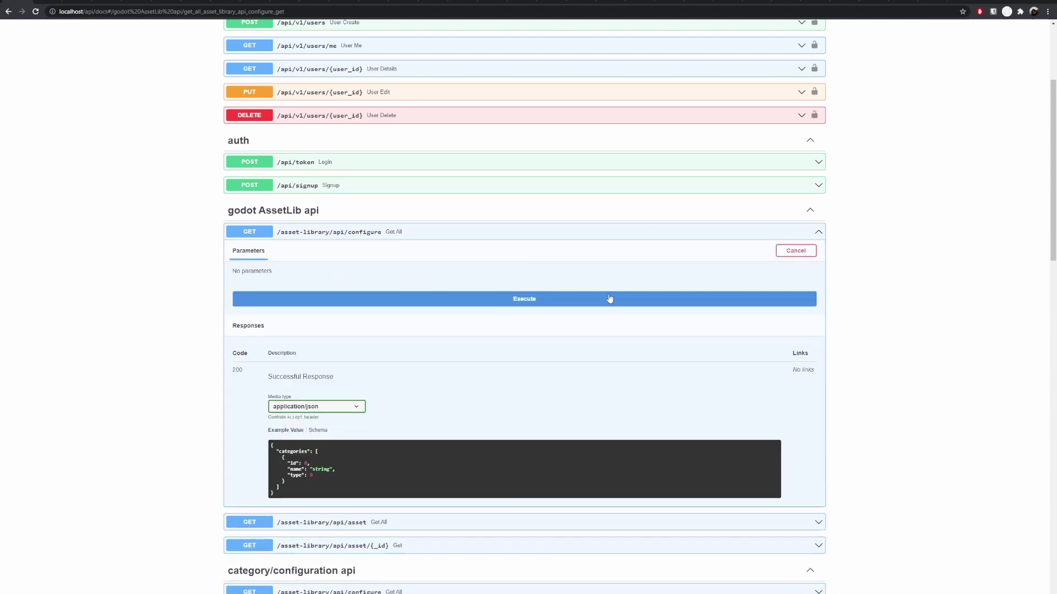
left_click(444, 299)
scroll(141, 377, "down", 4)
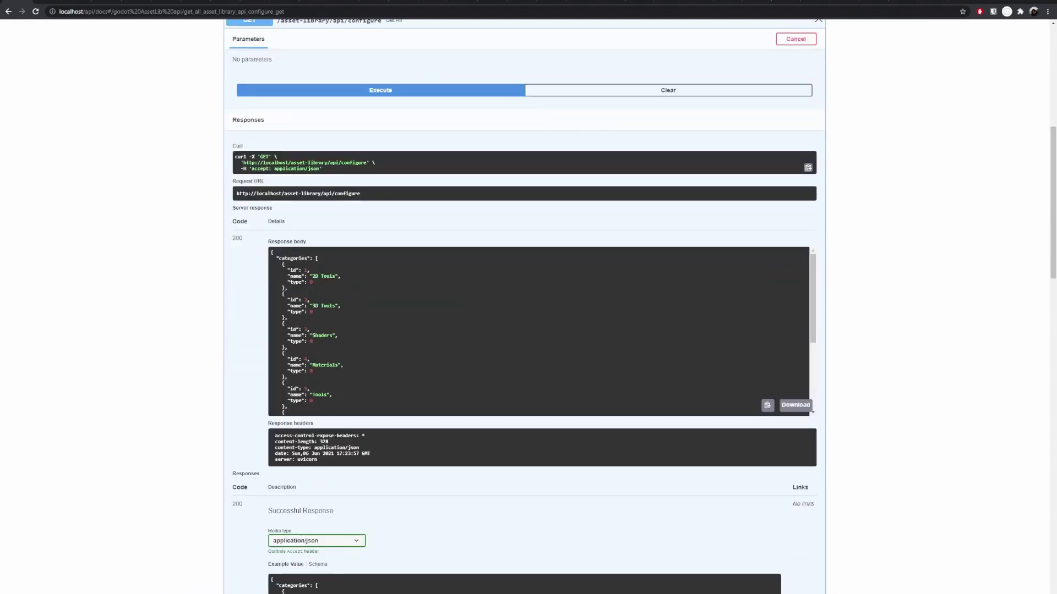
left_click_drag(275, 258, 336, 395)
left_click(181, 298)
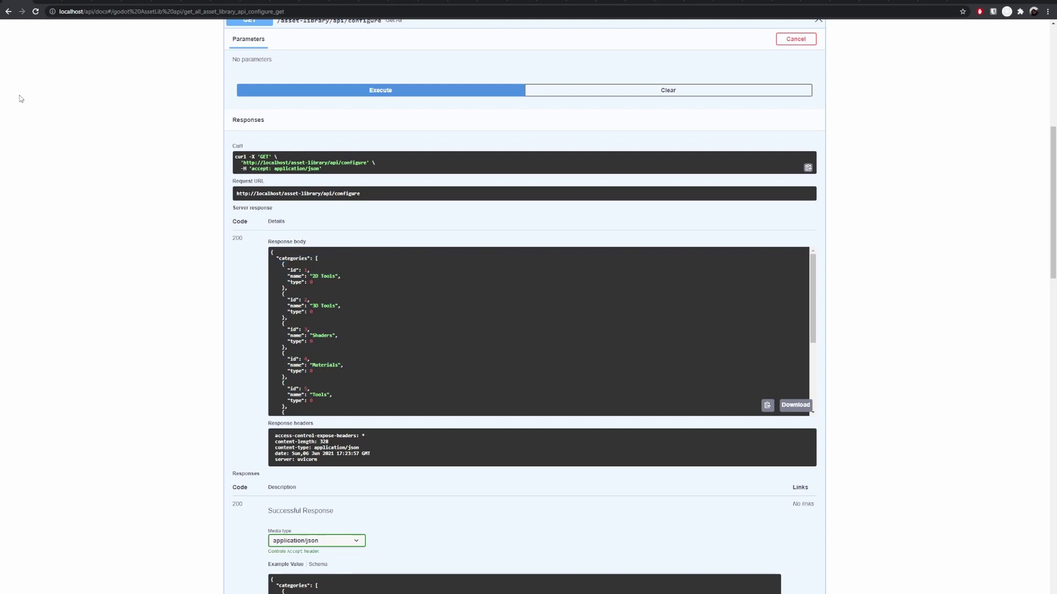
Step: Compare with Godot AssetLib's Category list, leaving it on All
left_click(66, 140)
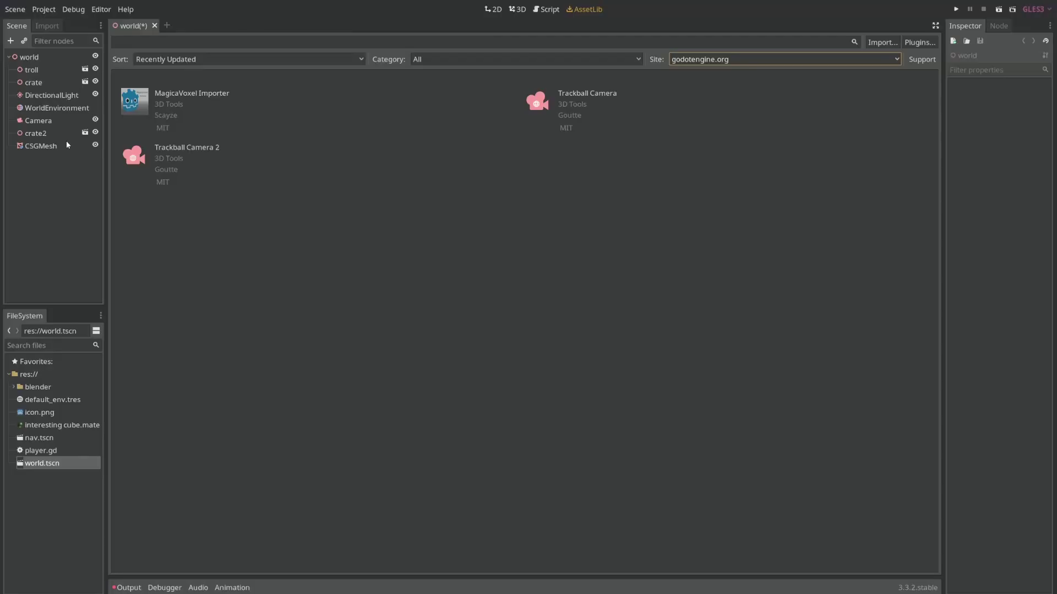
left_click(530, 61)
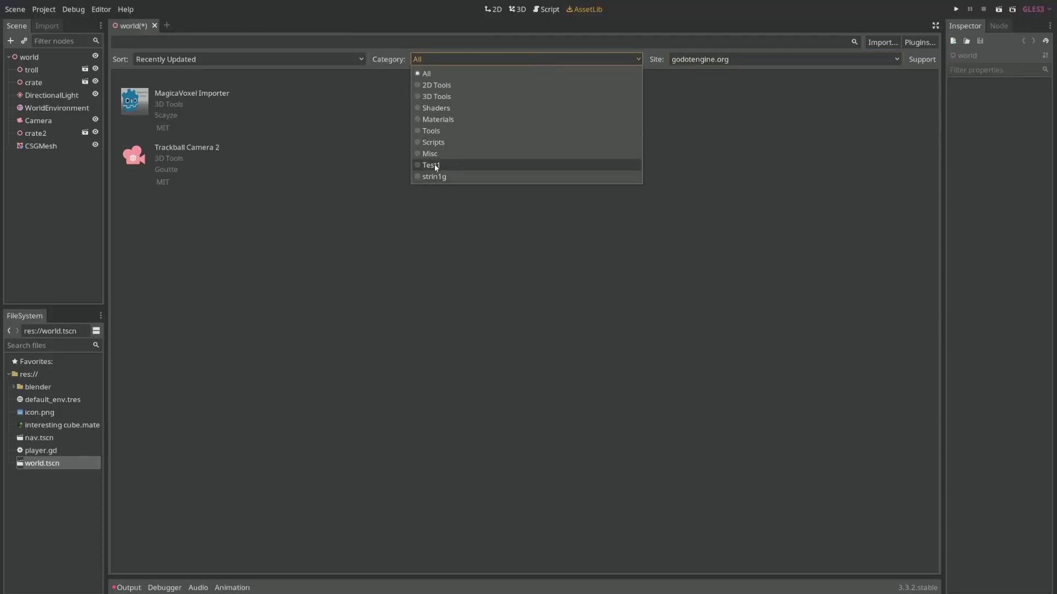
left_click(457, 214)
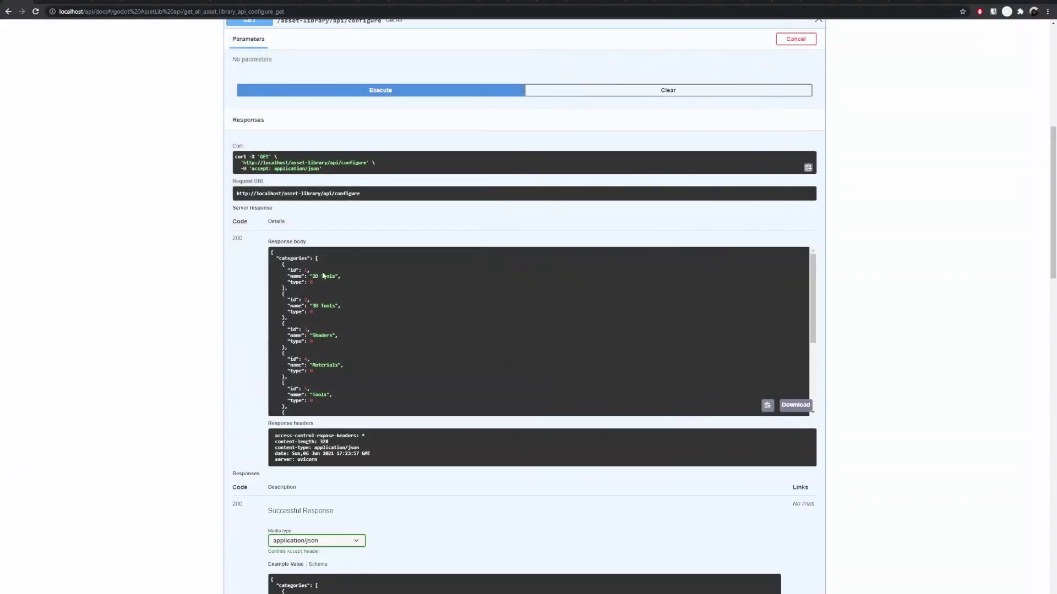
Step: Cancel the configure try-out and collapse the configure endpoint
scroll(327, 328, "down", 1)
scroll(215, 352, "up", 2)
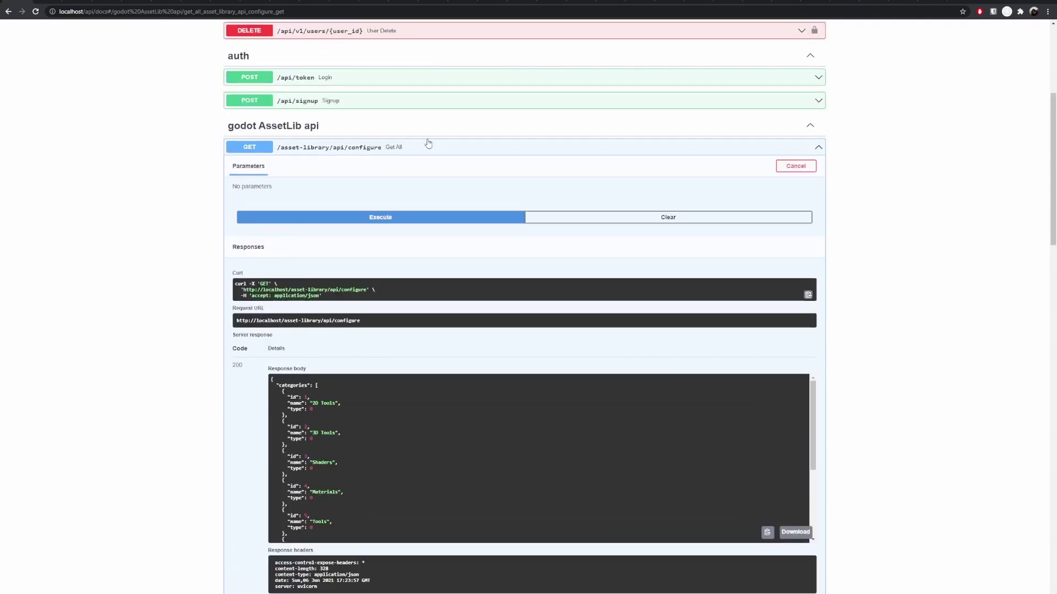
left_click(796, 166)
left_click(809, 148)
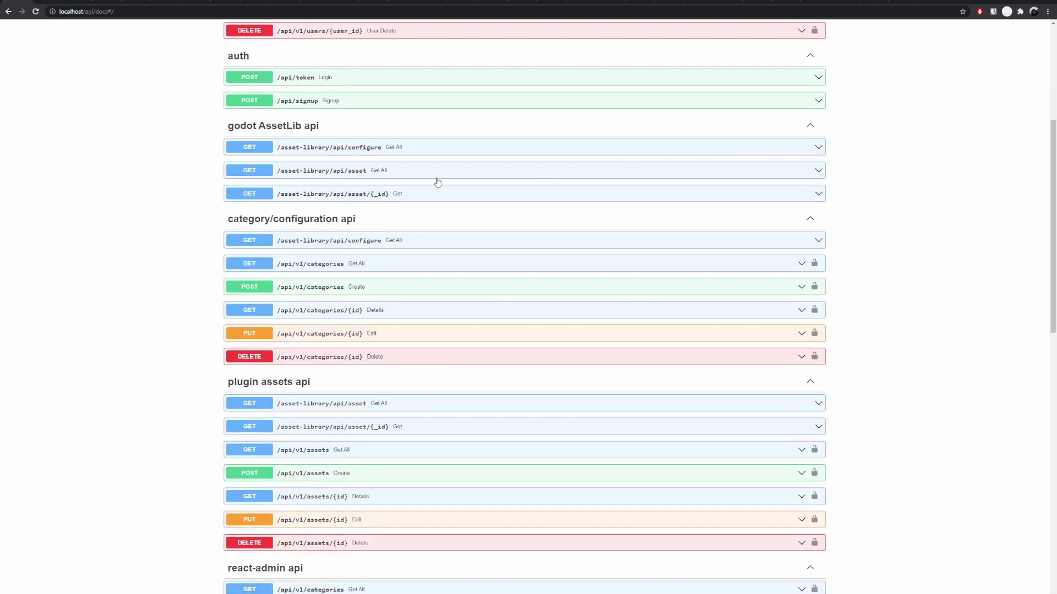
Step: Enable try-out on GET /asset-library/api/asset, review its parameters, then return to Godot's AssetLib
left_click(416, 174)
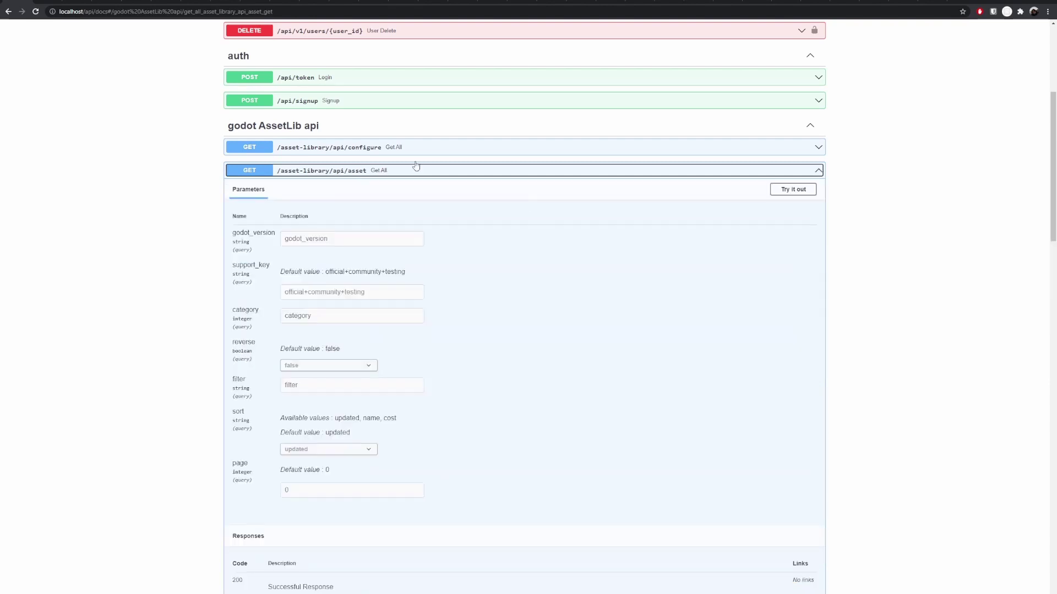
left_click(792, 190)
left_click_drag(244, 227, 441, 427)
left_click(455, 434)
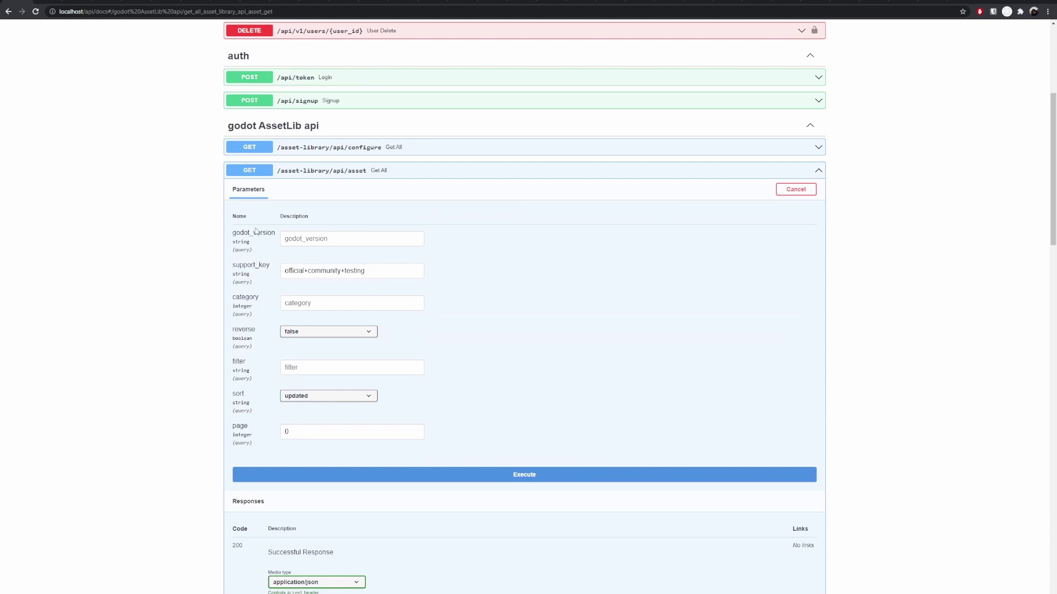
left_click(344, 240)
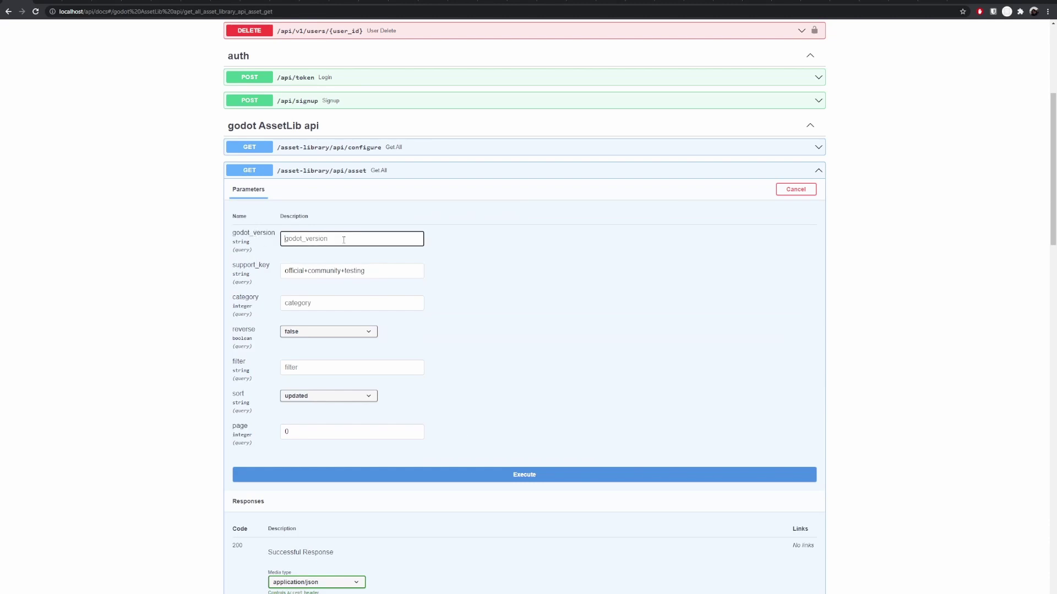
left_click(33, 137)
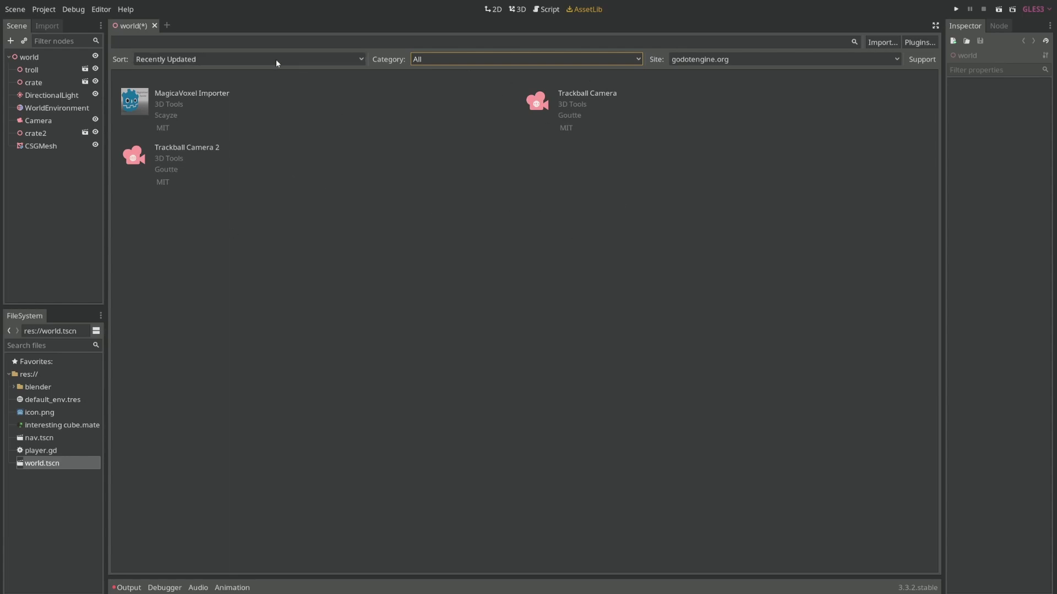
Step: Search the AssetLib for 'Ma', leaving sort order unchanged, to narrow results to MagicaVoxel Importer
left_click(223, 57)
left_click(195, 42)
left_click(195, 42)
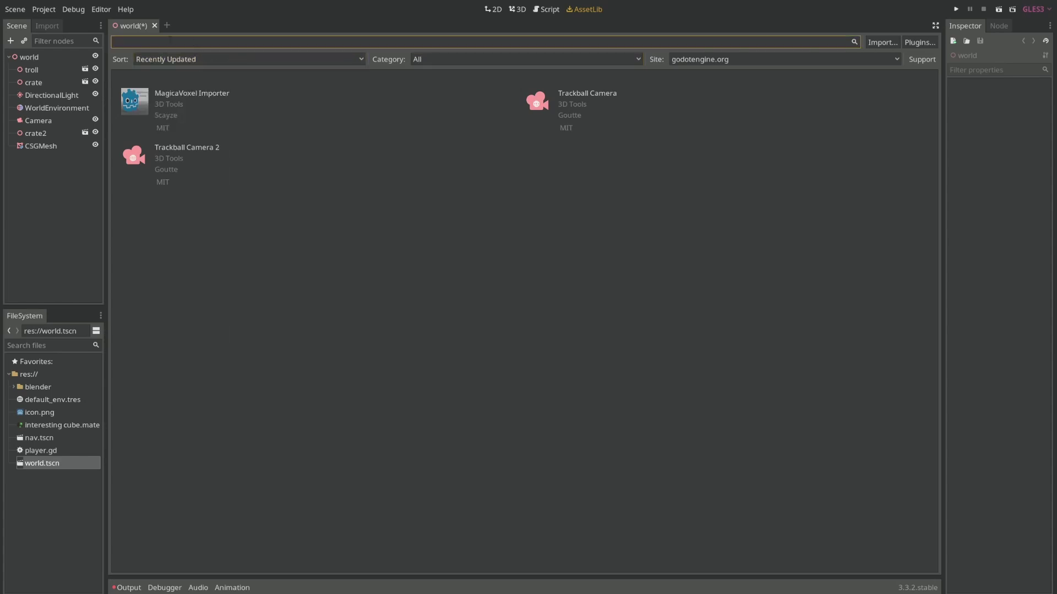
type("Mag")
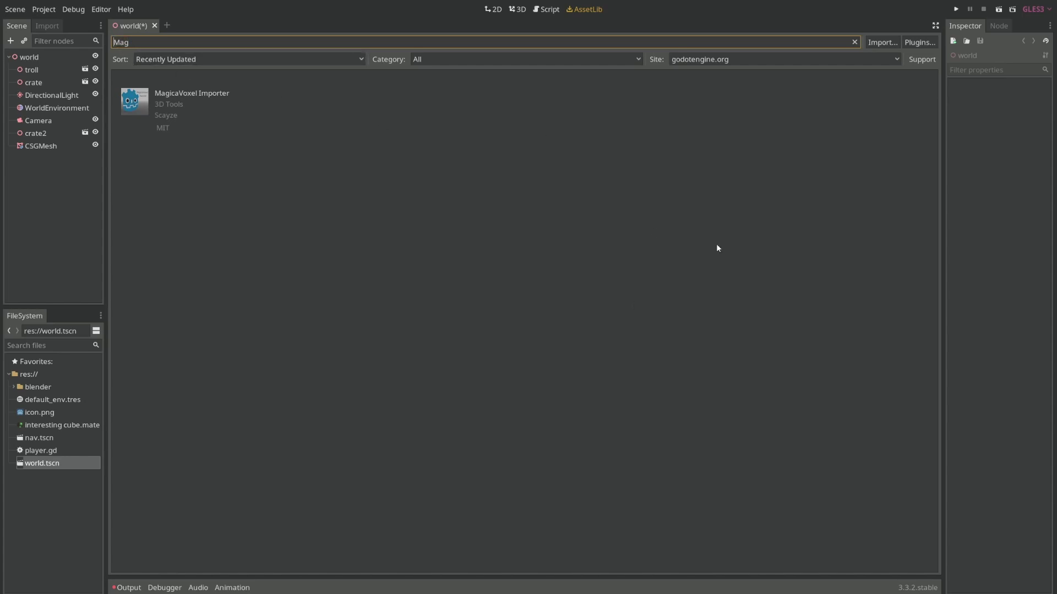
Step: Back in Swagger UI, execute the unfiltered asset listing request and review the results
key("alt+Tab")
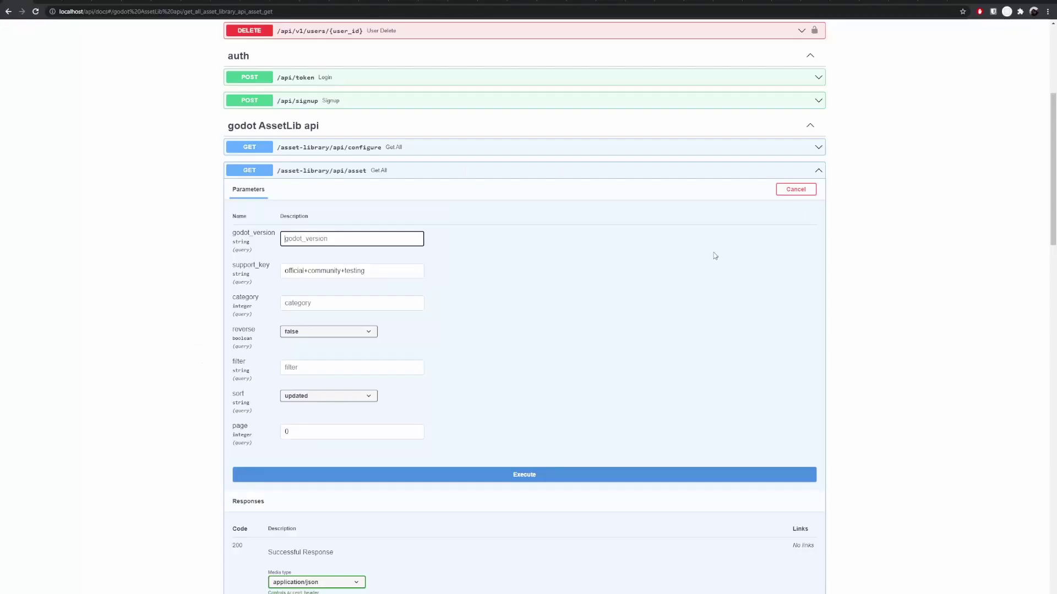
scroll(377, 267, "down", 1)
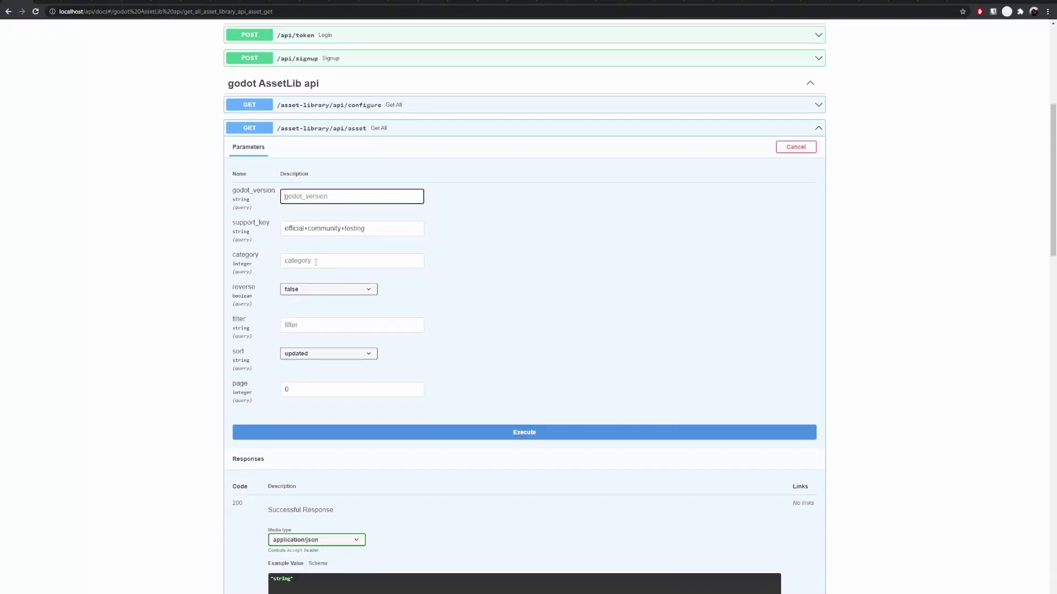
left_click(377, 267)
scroll(377, 358, "down", 3)
scroll(429, 373, "down", 1)
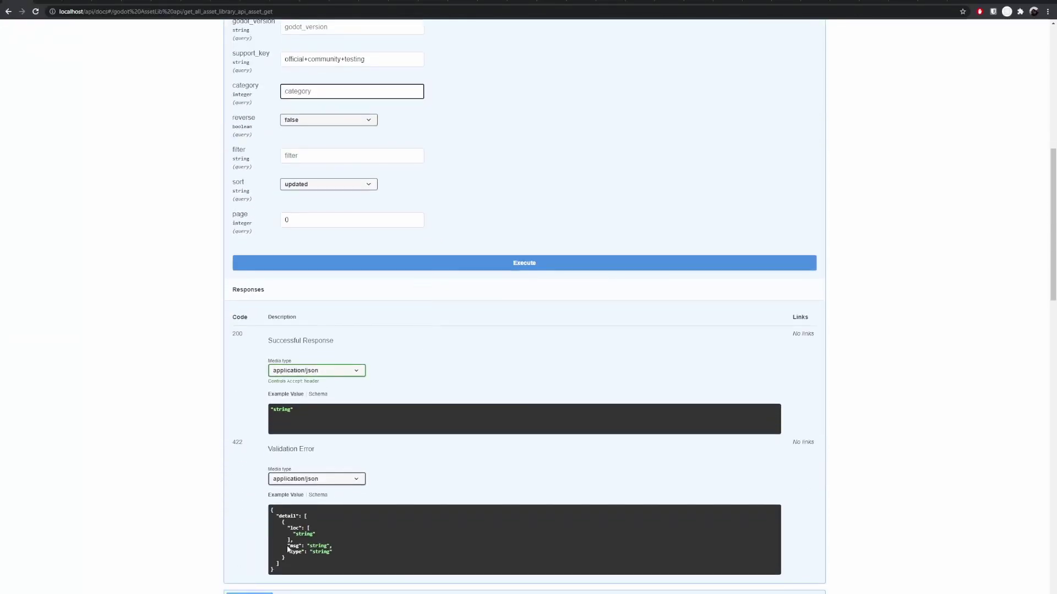
left_click(416, 265)
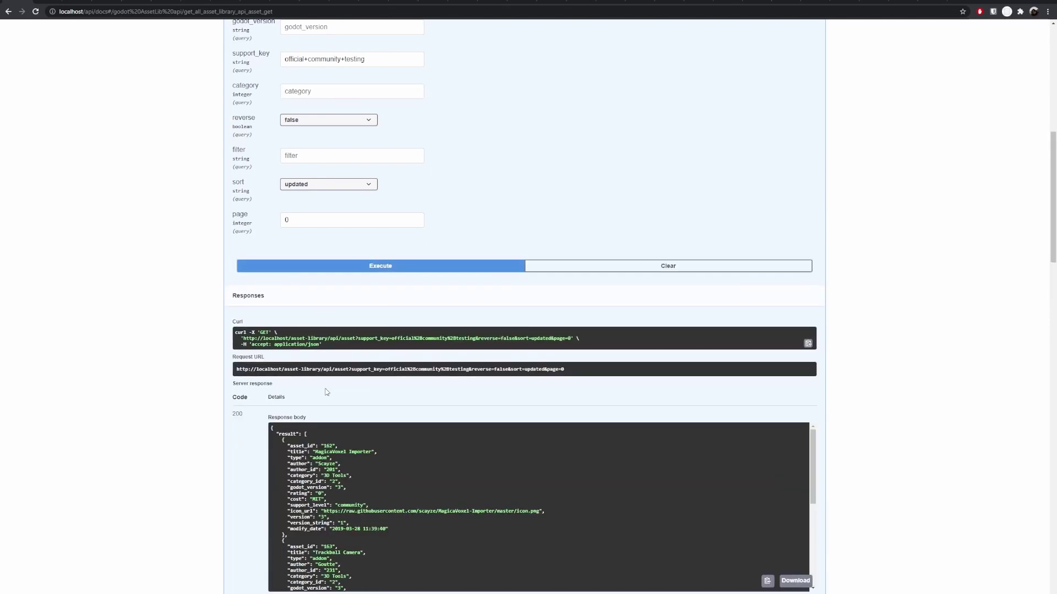
scroll(332, 435, "down", 5)
scroll(286, 435, "up", 5)
scroll(149, 231, "up", 1)
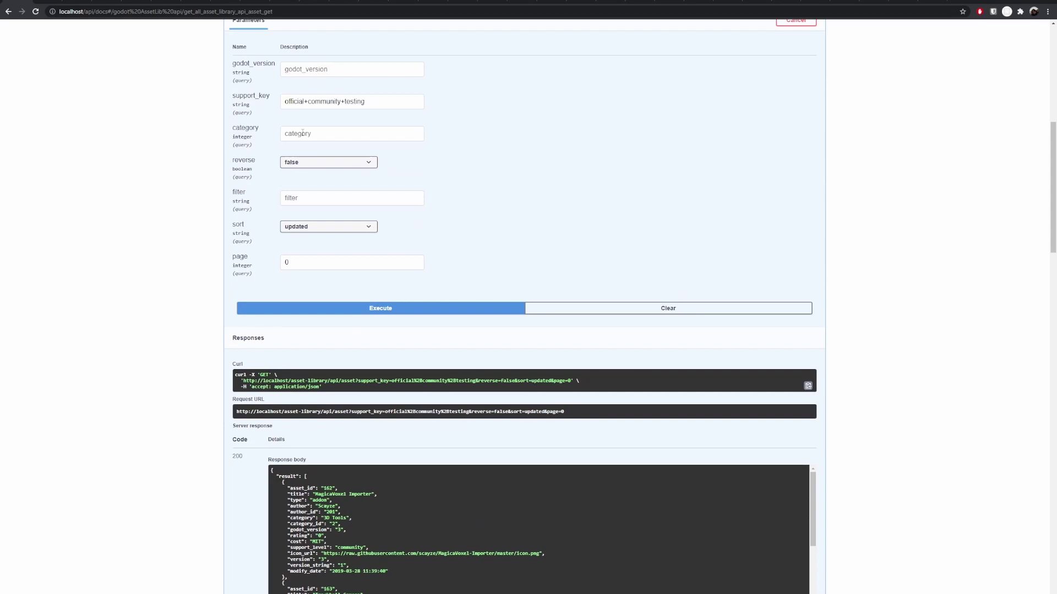
Step: Rerun the asset request with filter 'Mag', returning only MagicaVoxel Importer, then go back
left_click(314, 197)
type("Mag")
left_click(396, 308)
scroll(395, 437, "down", 2)
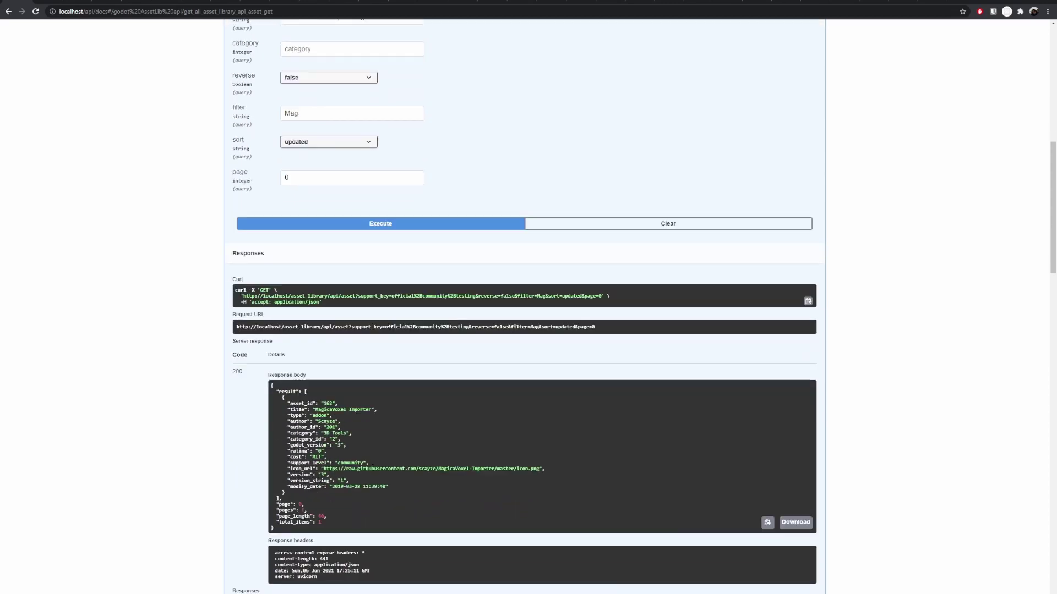
mouse_move(364, 409)
left_mouse_down()
mouse_move(275, 409)
mouse_move(364, 412)
left_mouse_up()
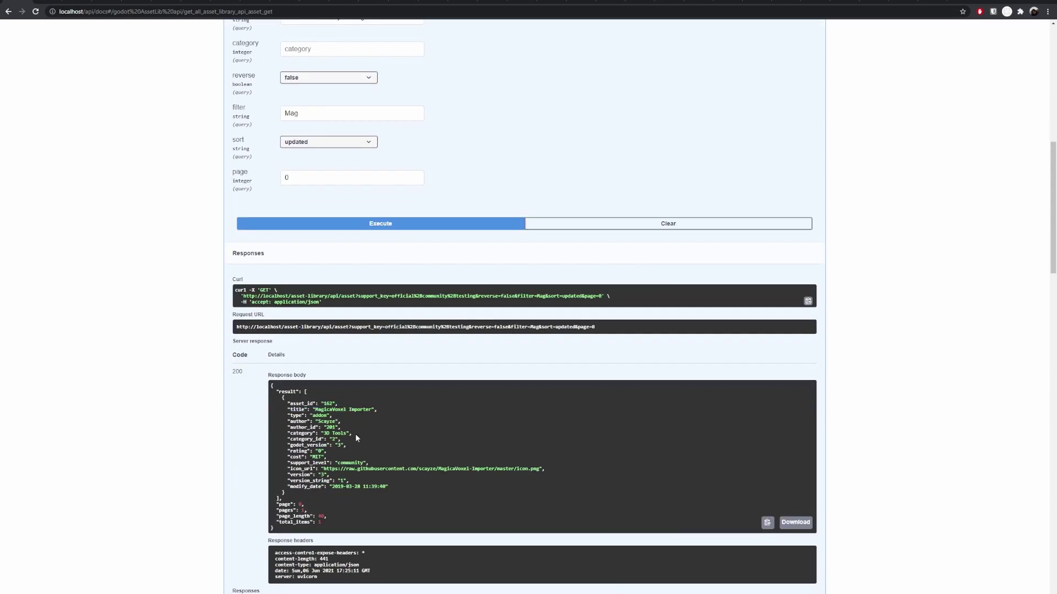
key("alt+Left")
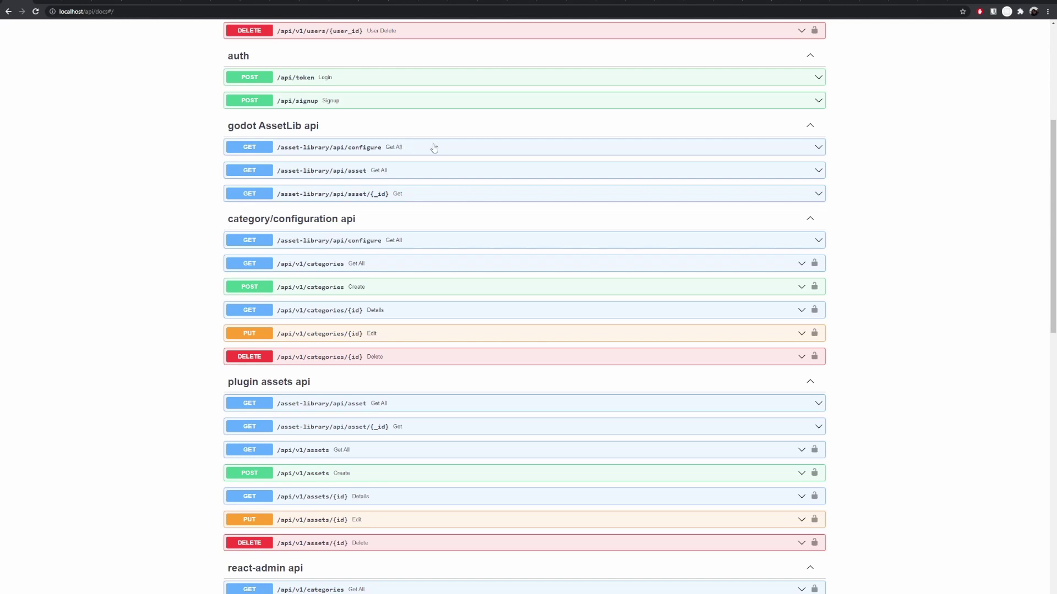
Step: Expand and collapse the configure endpoint, then return to the top of the docs
left_click(402, 149)
left_click(402, 150)
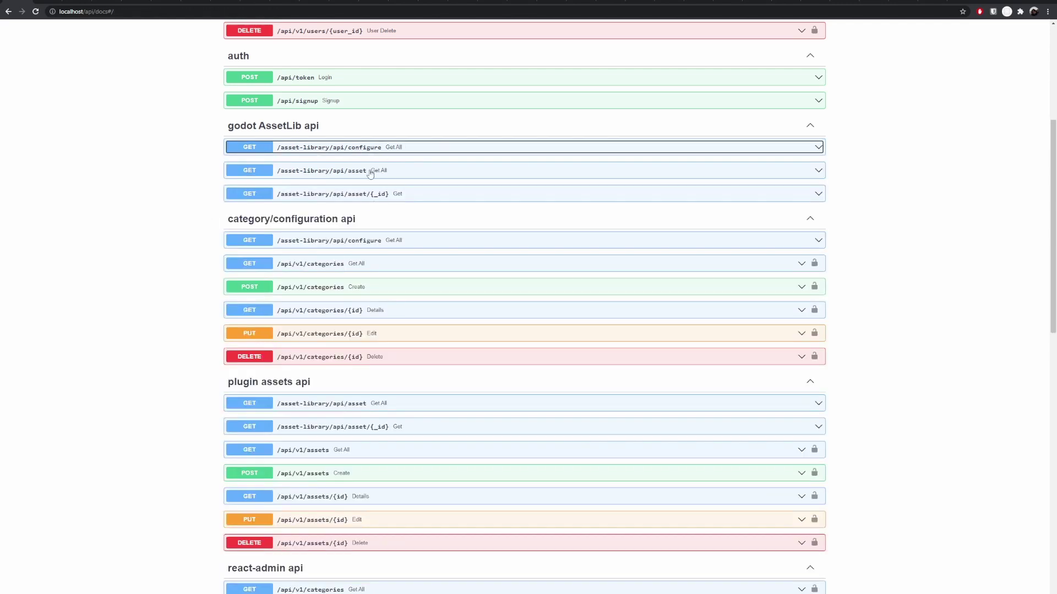
scroll(203, 236, "down", 3)
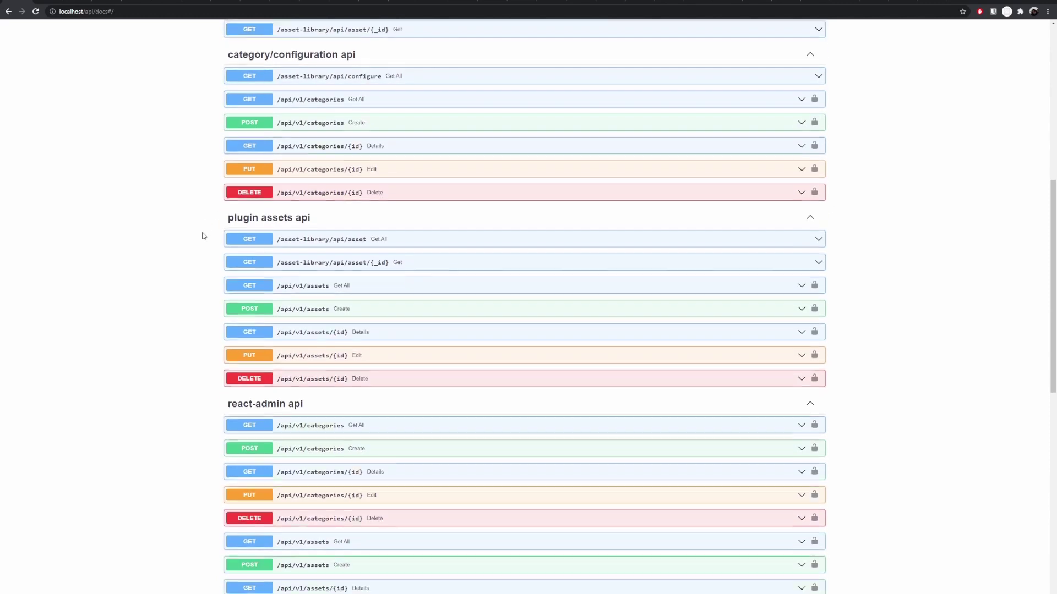
scroll(205, 242, "up", 1)
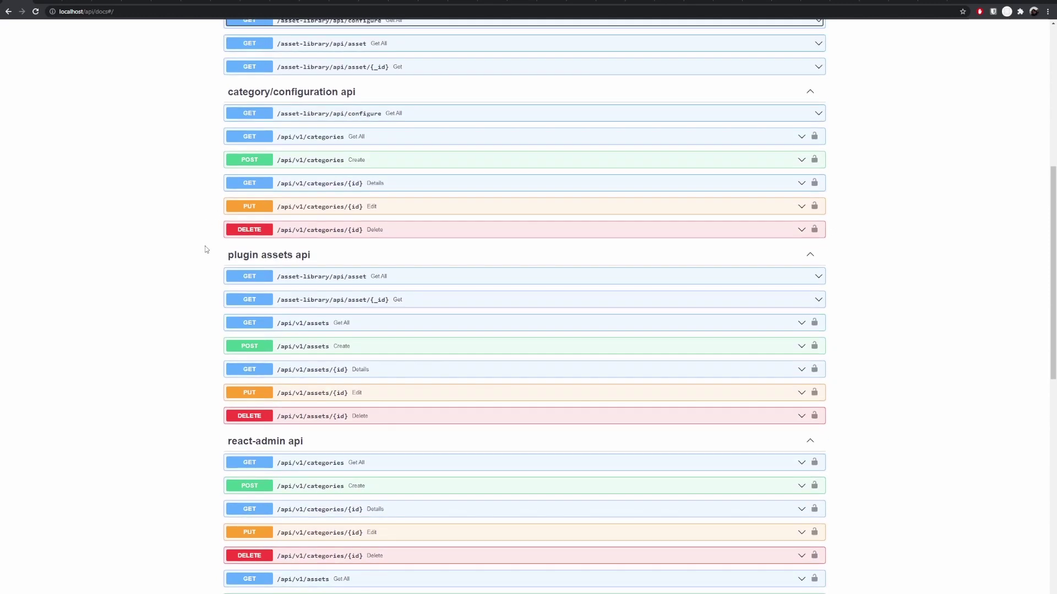
scroll(206, 248, "up", 7)
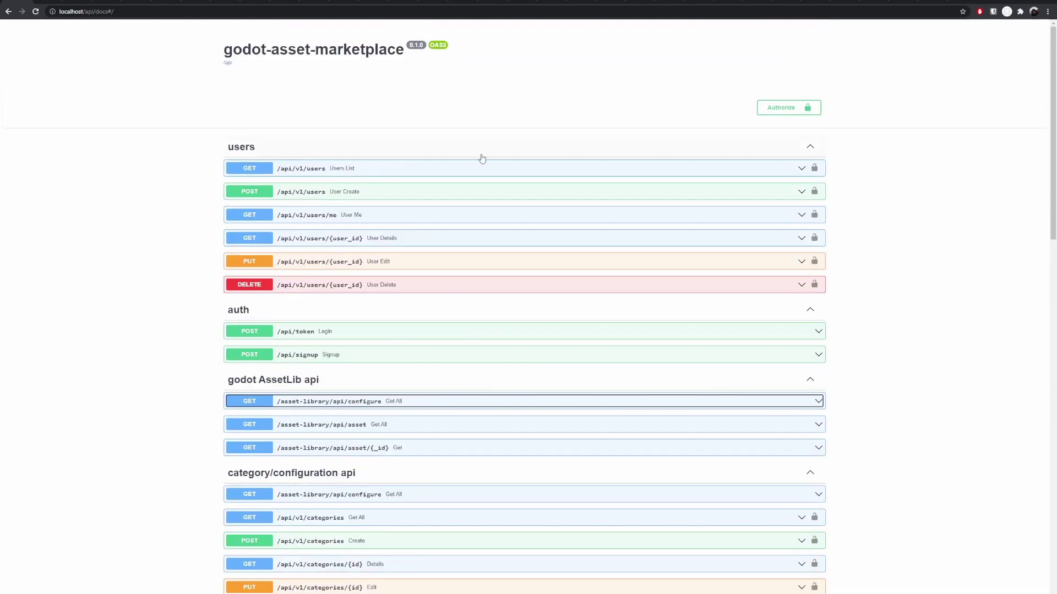
Step: Authorize Swagger UI with the administrator username and password, then browse down to GET /api/v1/assets
left_click(787, 109)
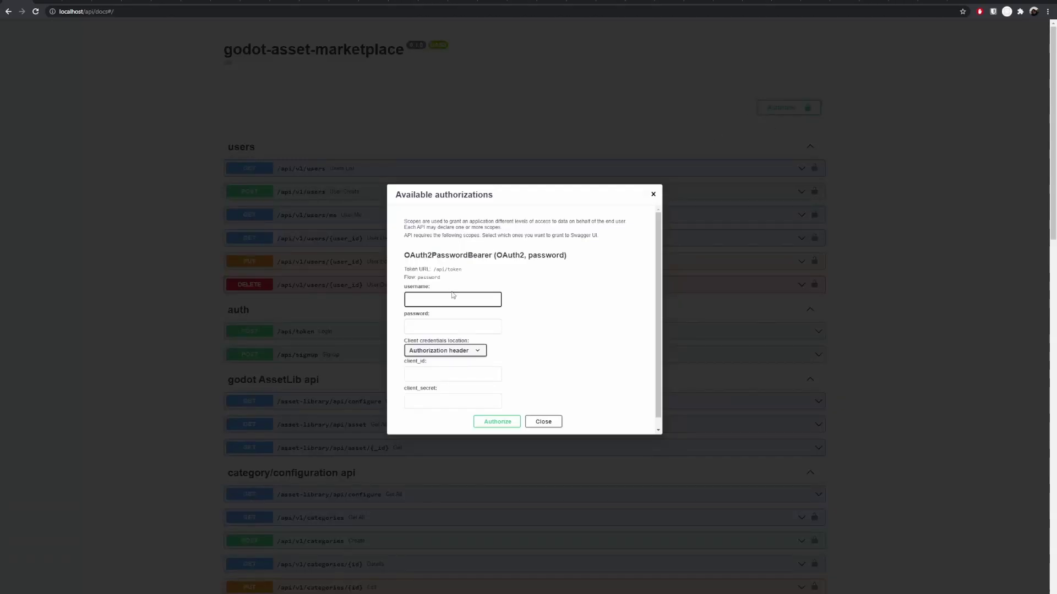
type("admin")
key("Tab")
type("•••••••")
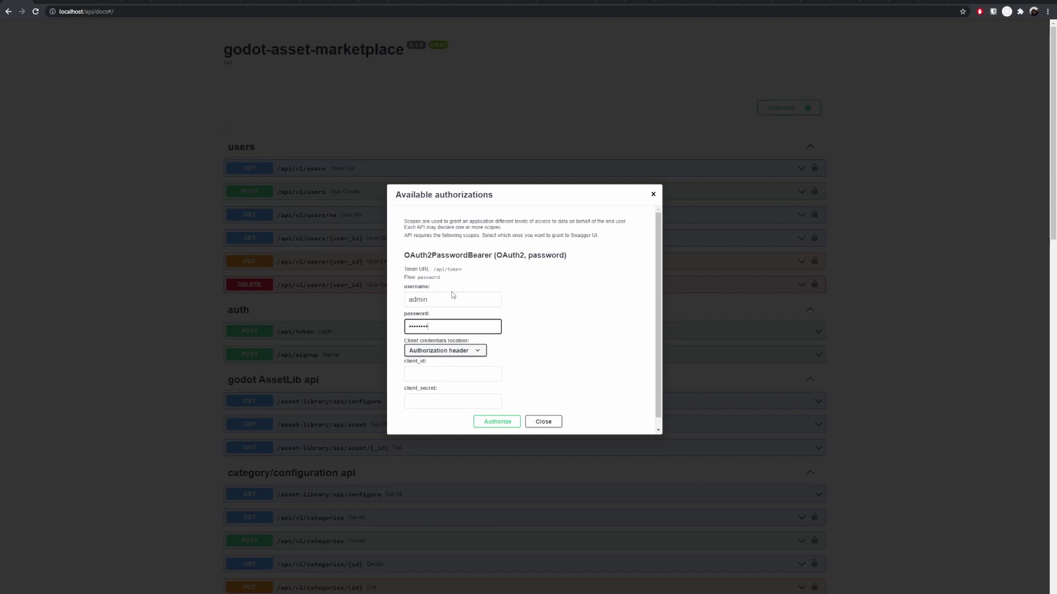
left_click(502, 422)
left_click(545, 379)
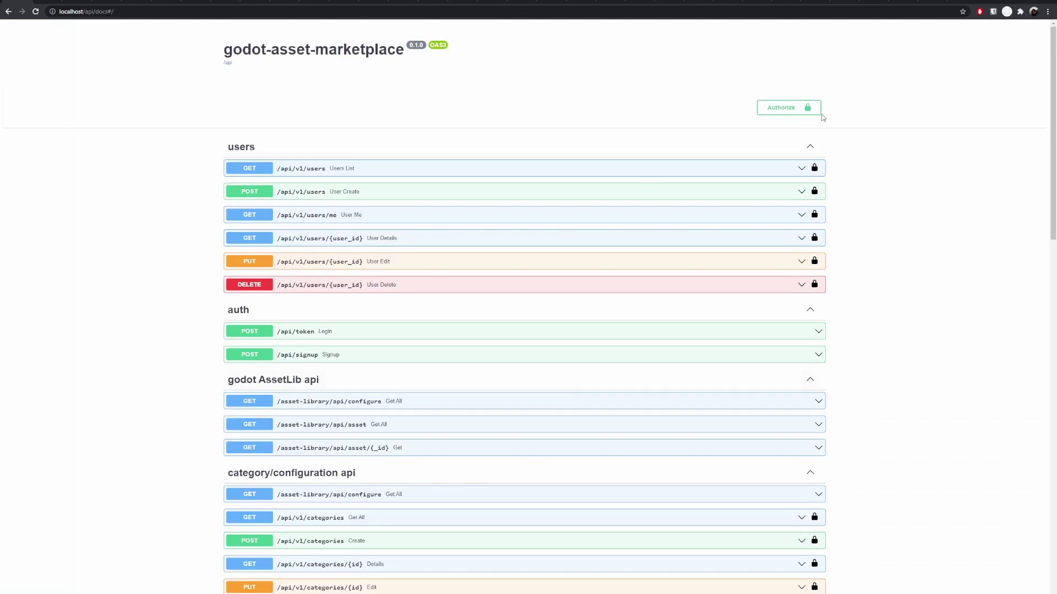
scroll(196, 401, "down", 2)
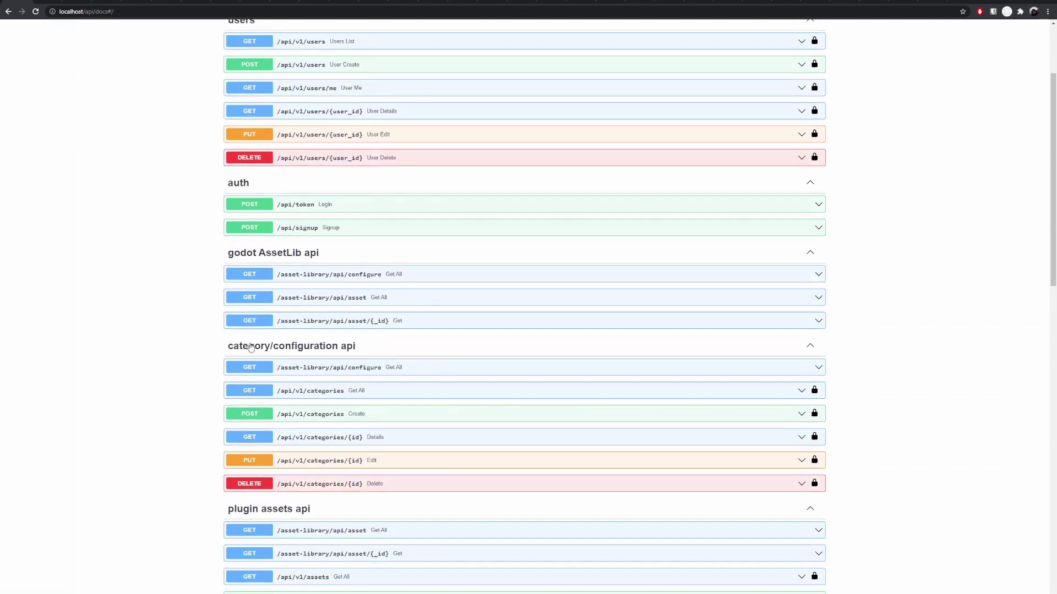
scroll(751, 73, "up", 2)
scroll(212, 269, "down", 3)
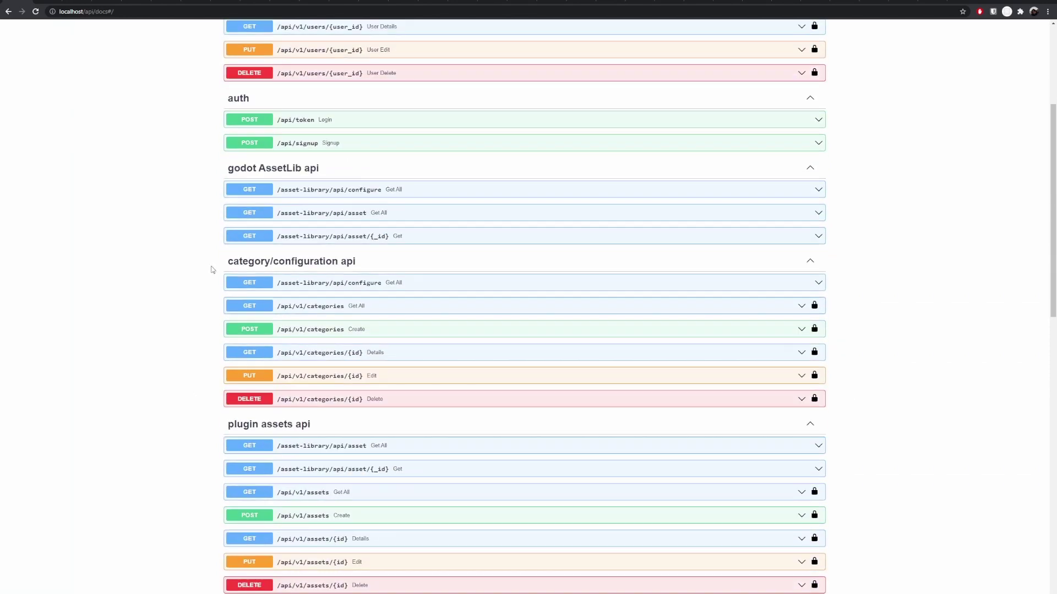
scroll(212, 270, "down", 8)
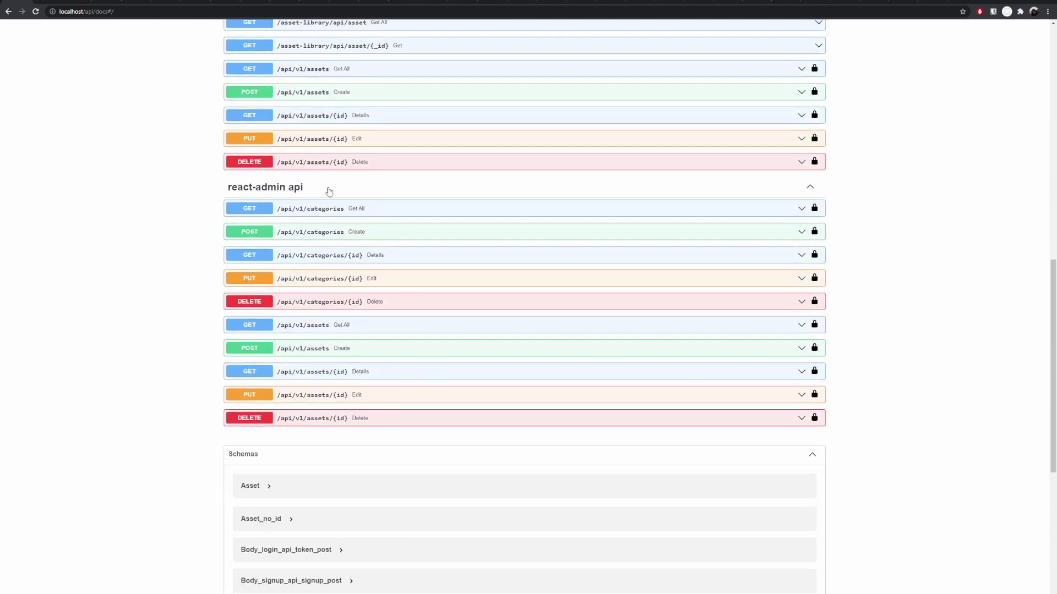
scroll(319, 168, "up", 2)
left_click(309, 154)
left_click(793, 172)
left_click(379, 364)
scroll(246, 384, "down", 1)
scroll(246, 384, "down", 2)
scroll(358, 381, "down", 5)
scroll(223, 308, "down", 3)
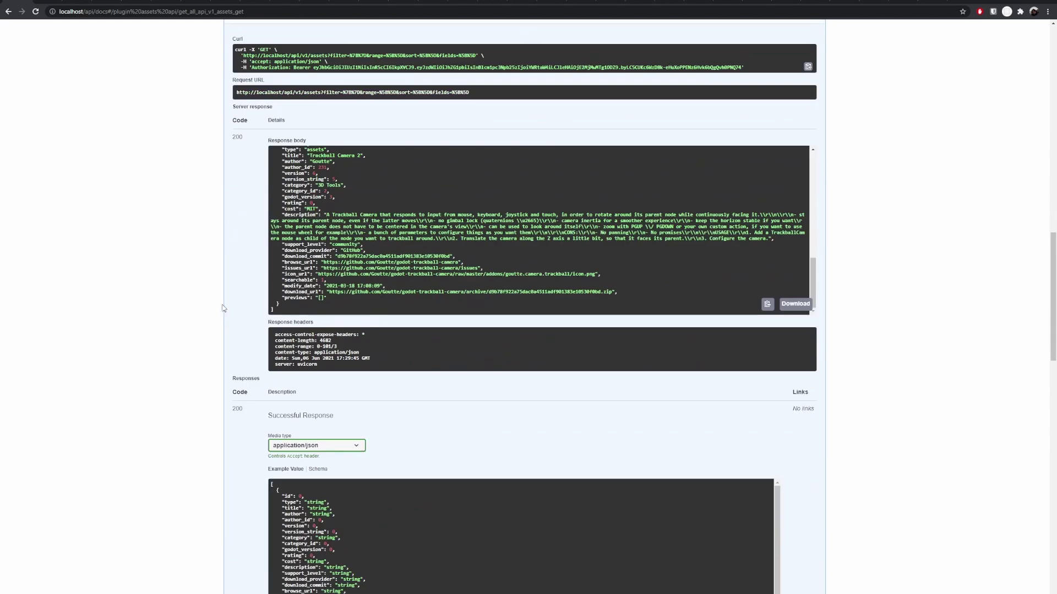
scroll(223, 308, "up", 6)
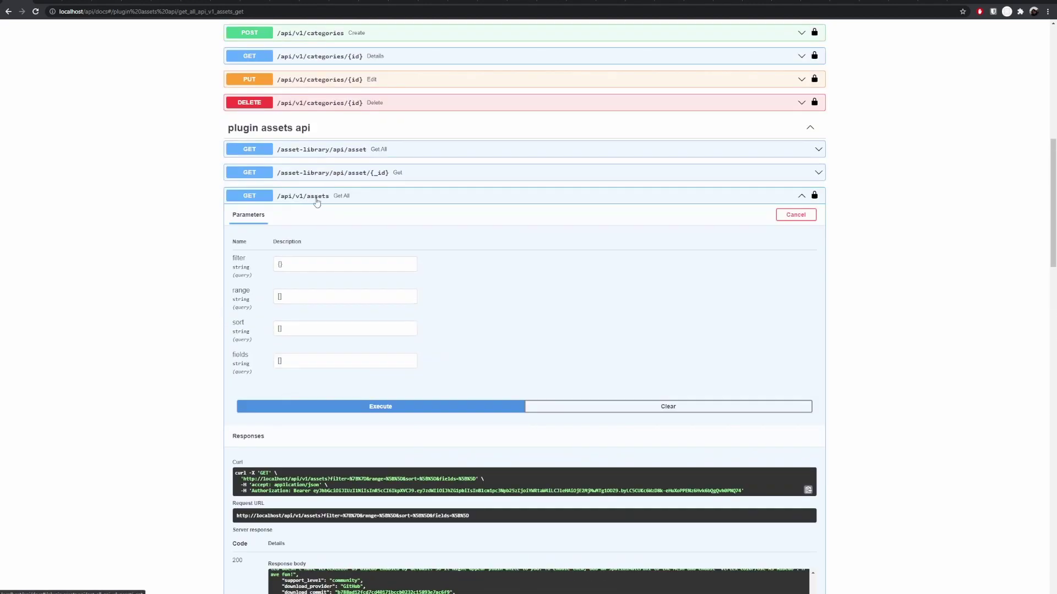
key("Tab")
key("Tab")
key("Tab")
key("Tab")
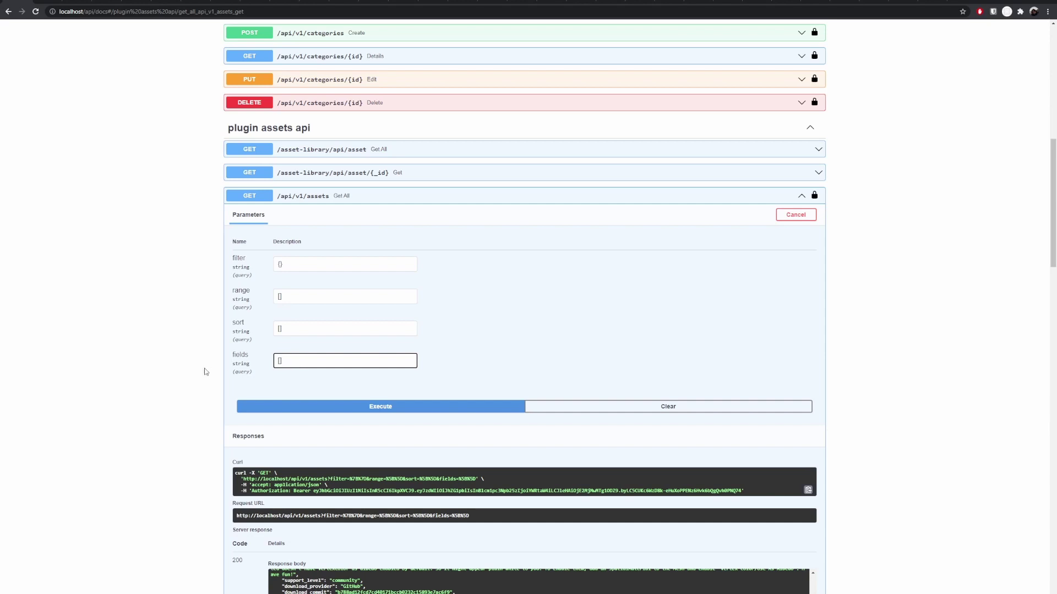
scroll(205, 372, "down", 1)
left_click(353, 153)
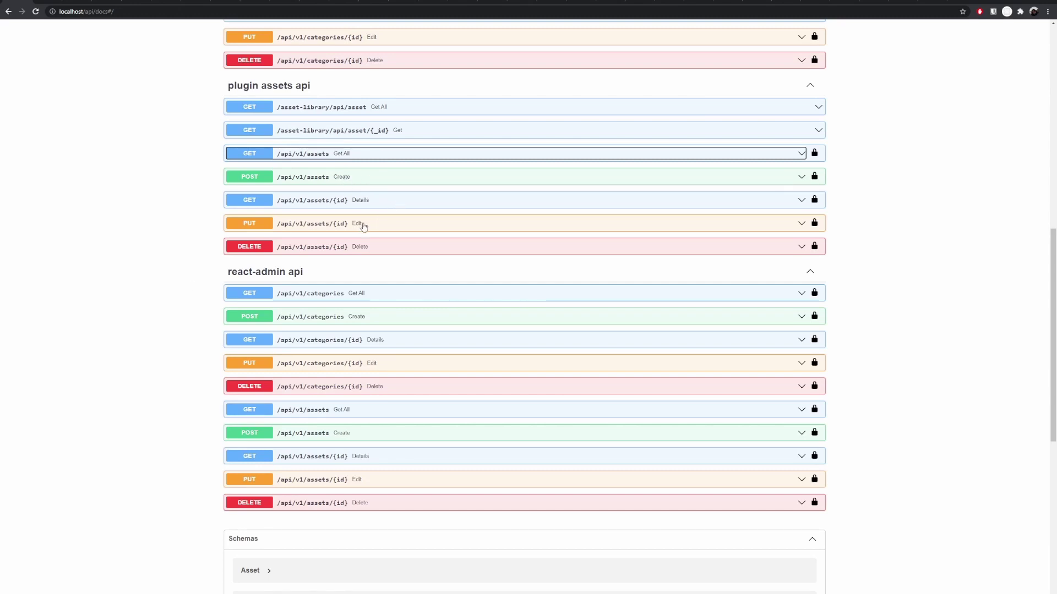
scroll(225, 286, "up", 1)
scroll(225, 285, "down", 1)
left_click(128, 210)
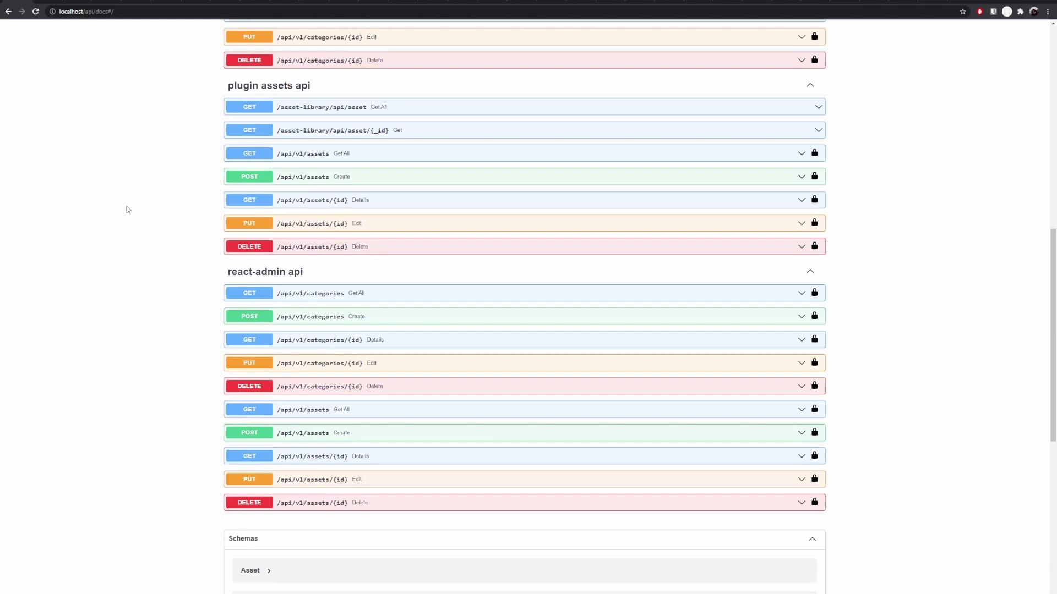
scroll(140, 237, "up", 3)
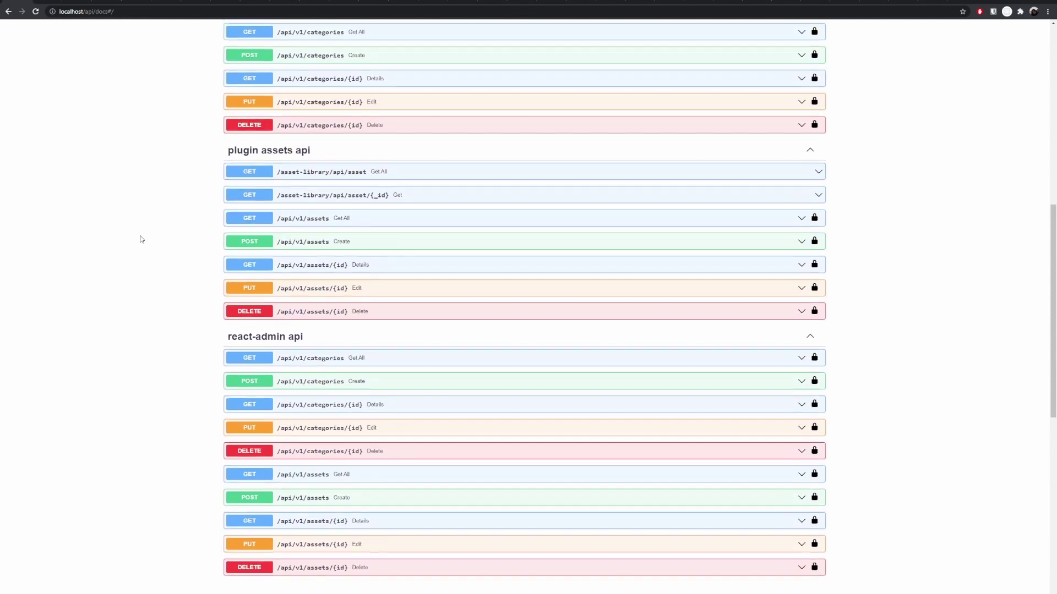
scroll(140, 238, "up", 2)
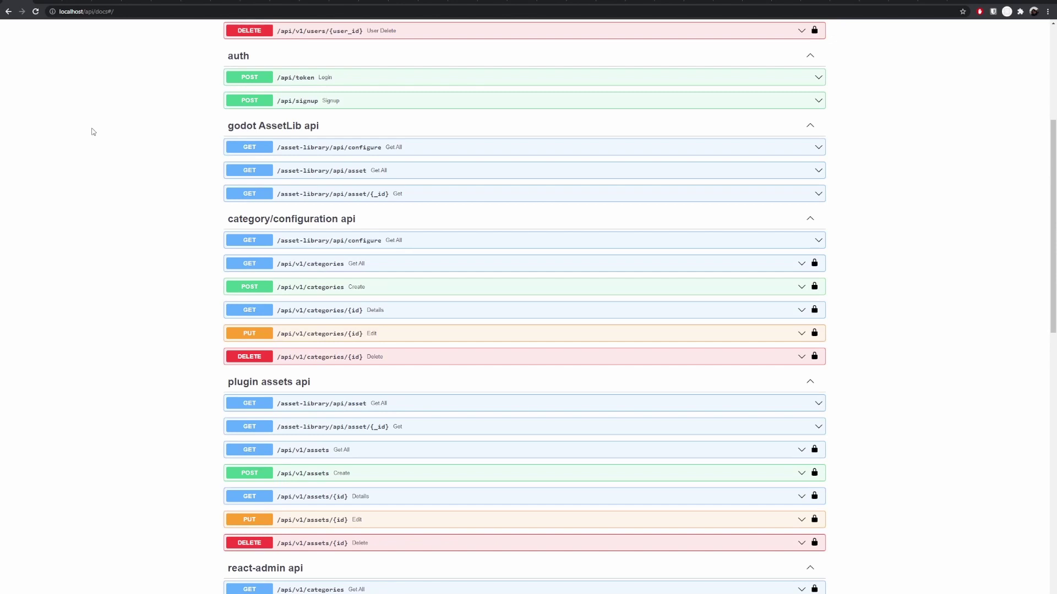
scroll(137, 232, "down", 2)
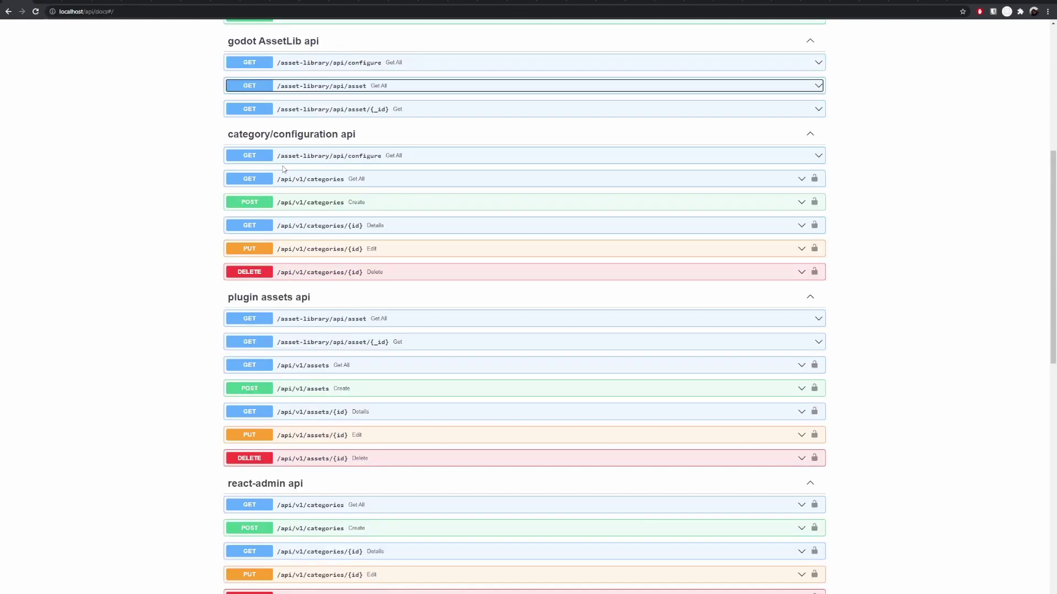
scroll(284, 169, "up", 2)
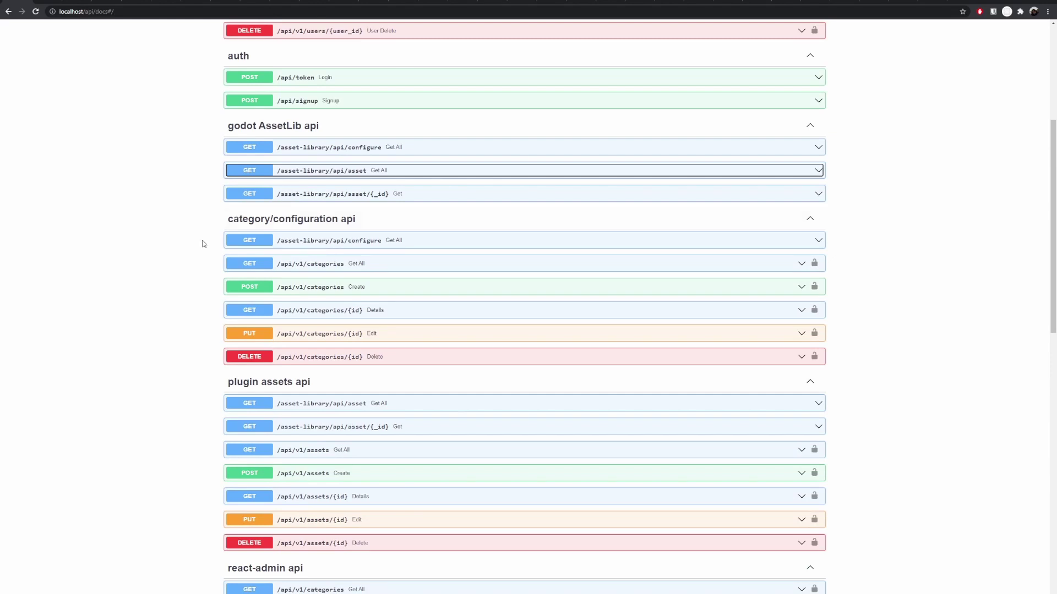
scroll(202, 244, "down", 3)
scroll(202, 244, "up", 3)
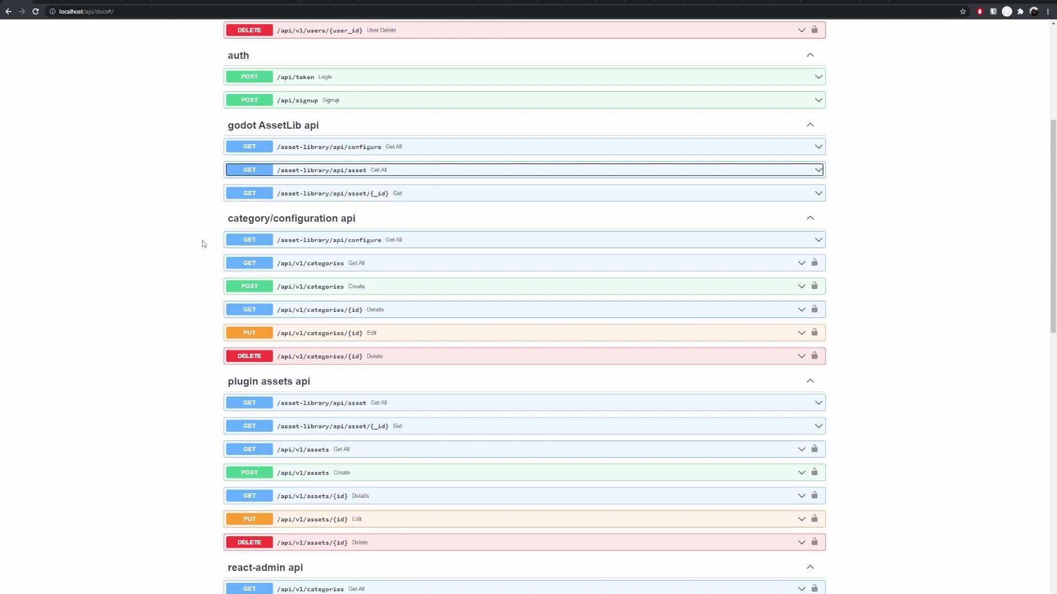
left_click(357, 172)
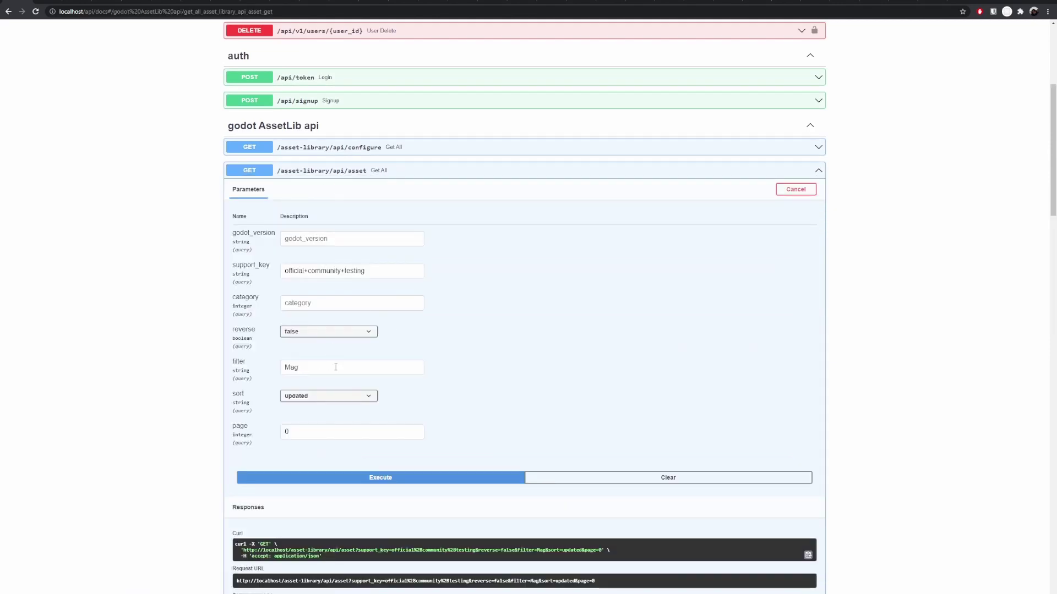
left_click(392, 176)
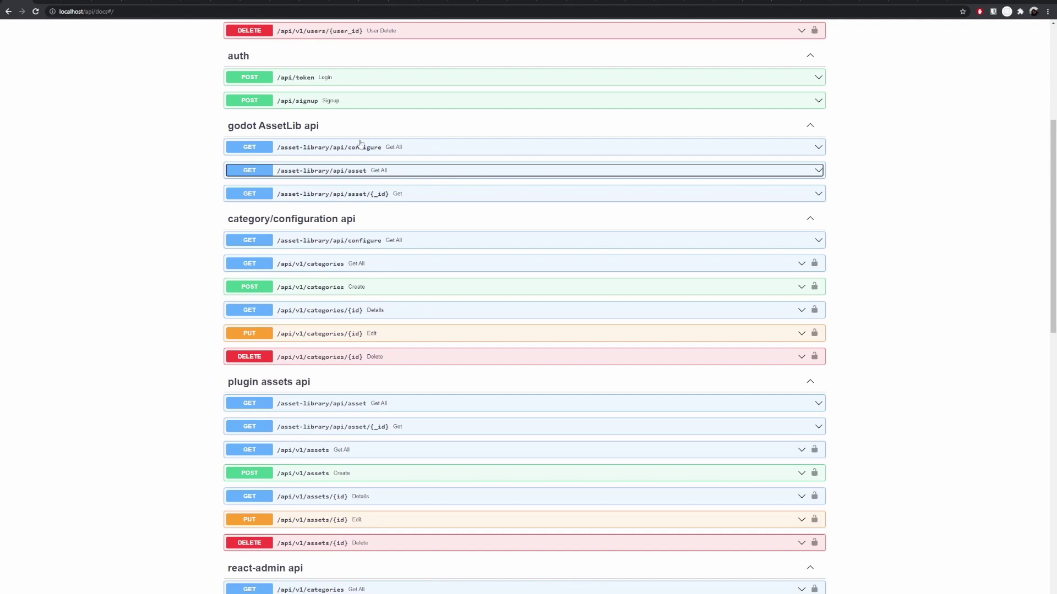
left_click(364, 150)
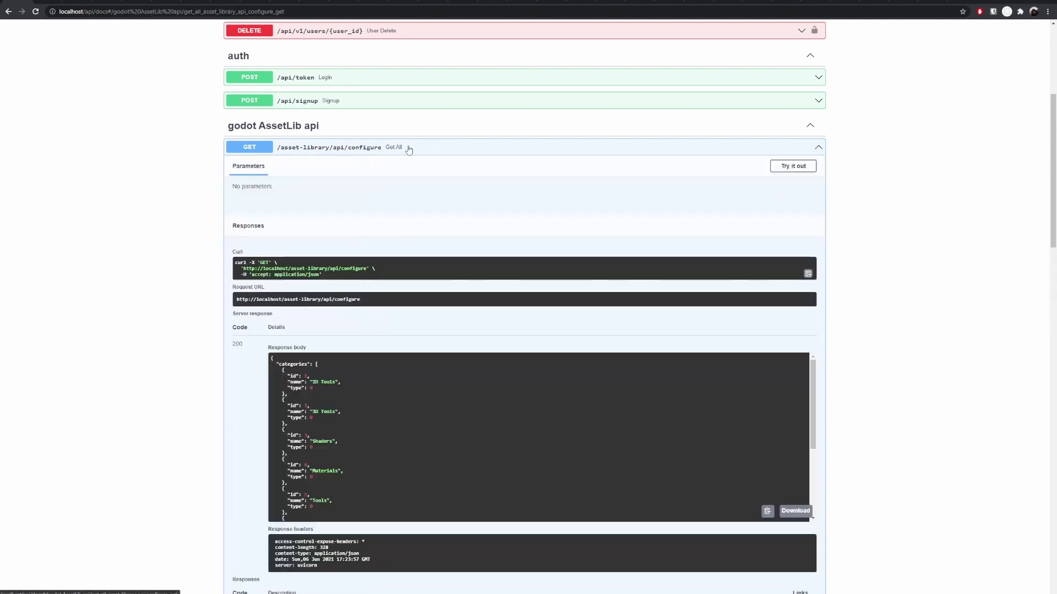
left_click(359, 152)
scroll(376, 157, "down", 7)
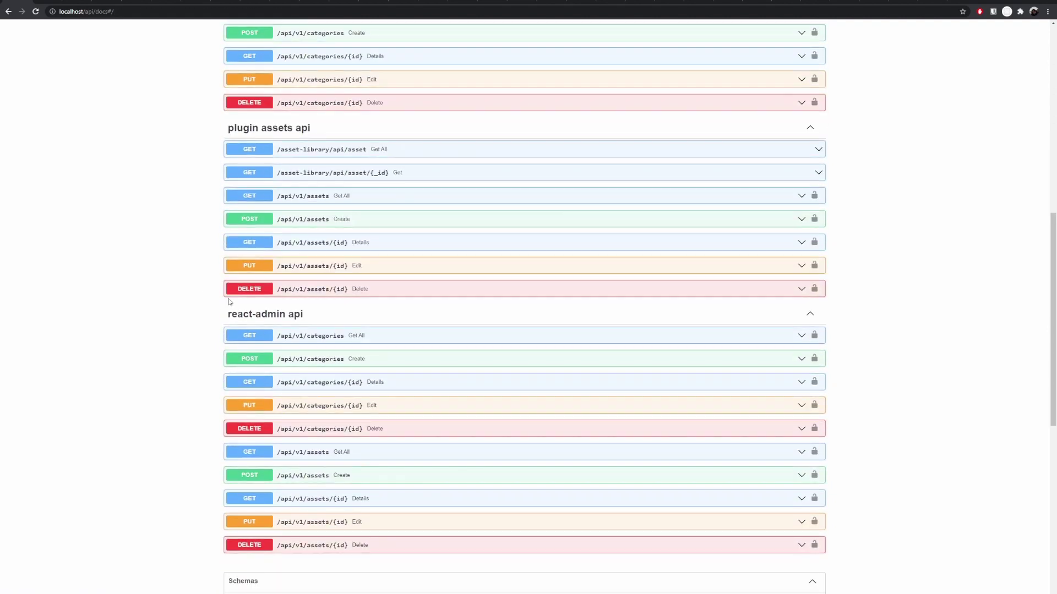
scroll(168, 243, "up", 6)
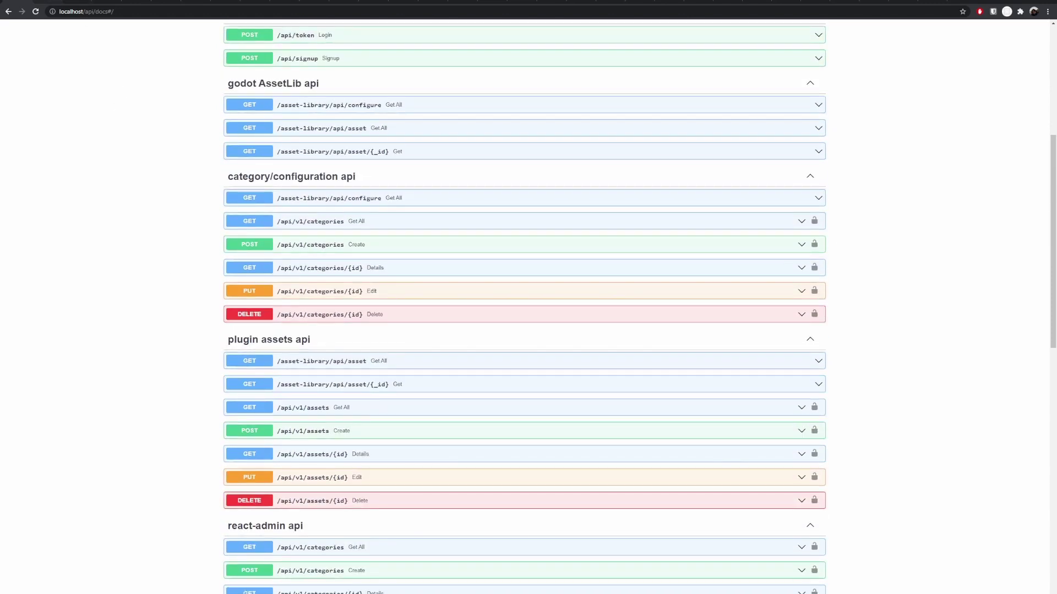
Step: Sign in to React Admin and open the Categories list
key("ctrl+Tab")
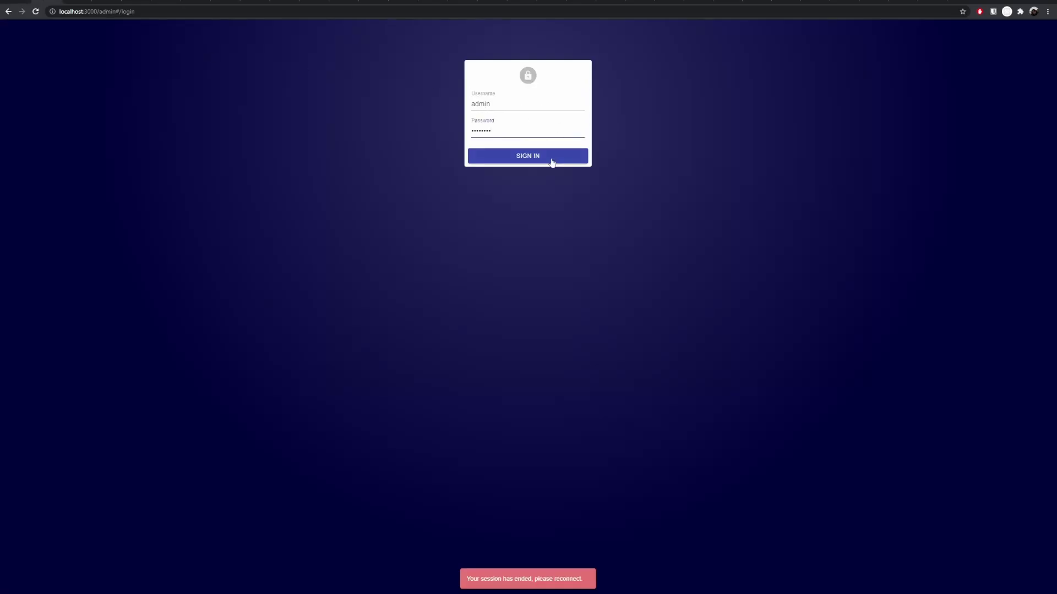
left_click(544, 157)
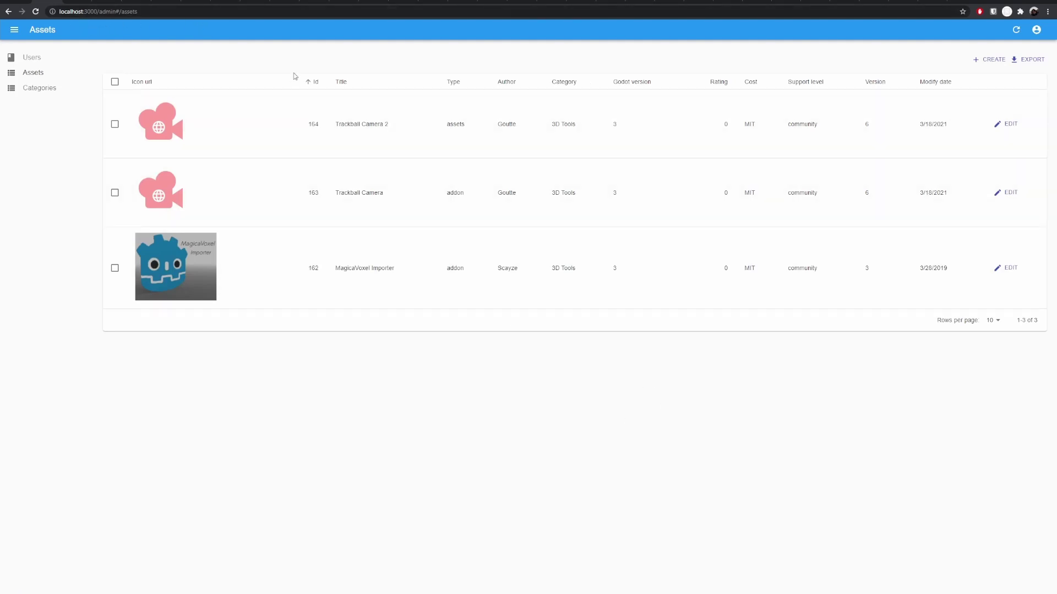
left_click(40, 88)
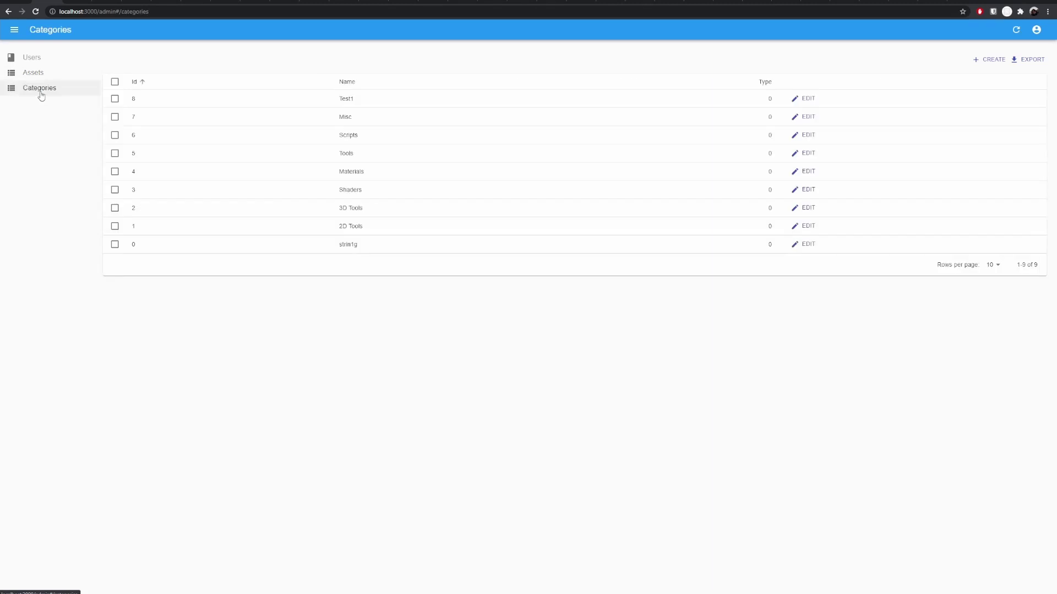
Step: Edit category 8, rename it from Test1 to Test12, and save
left_click(371, 101)
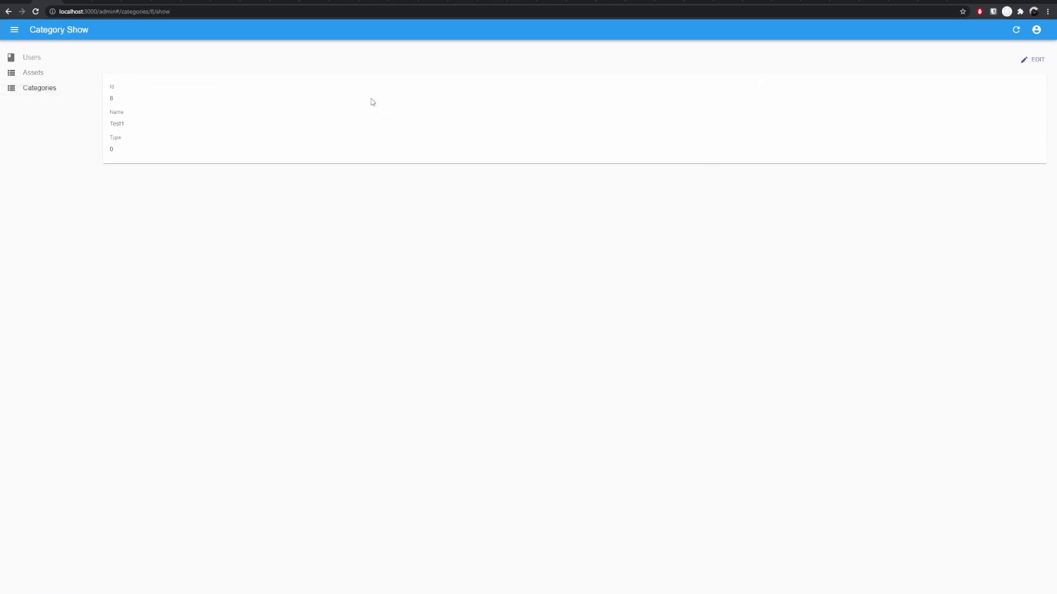
left_click(1031, 60)
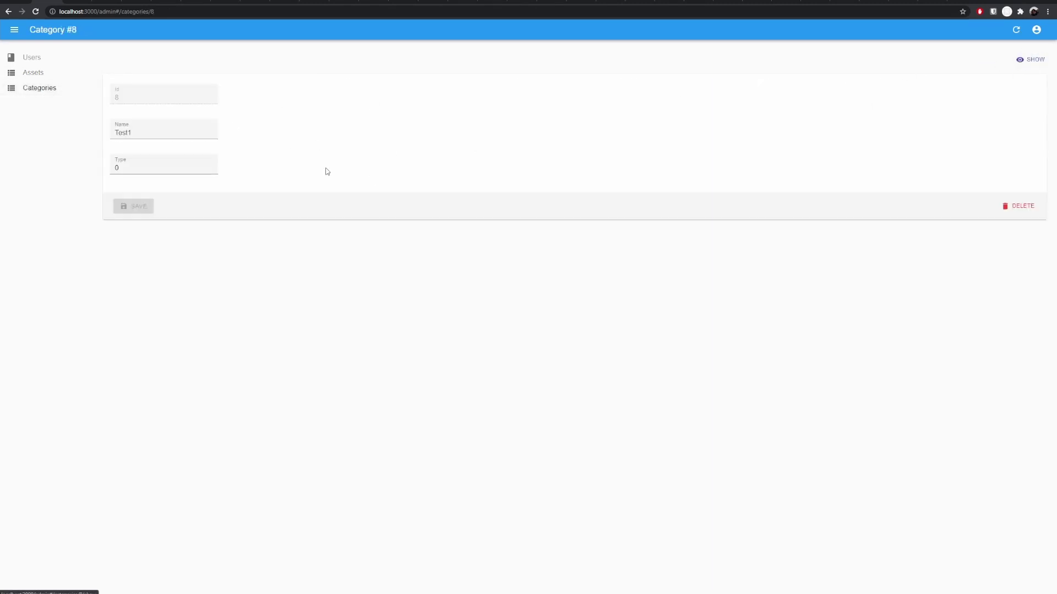
left_click(159, 130)
type("2")
left_click(136, 208)
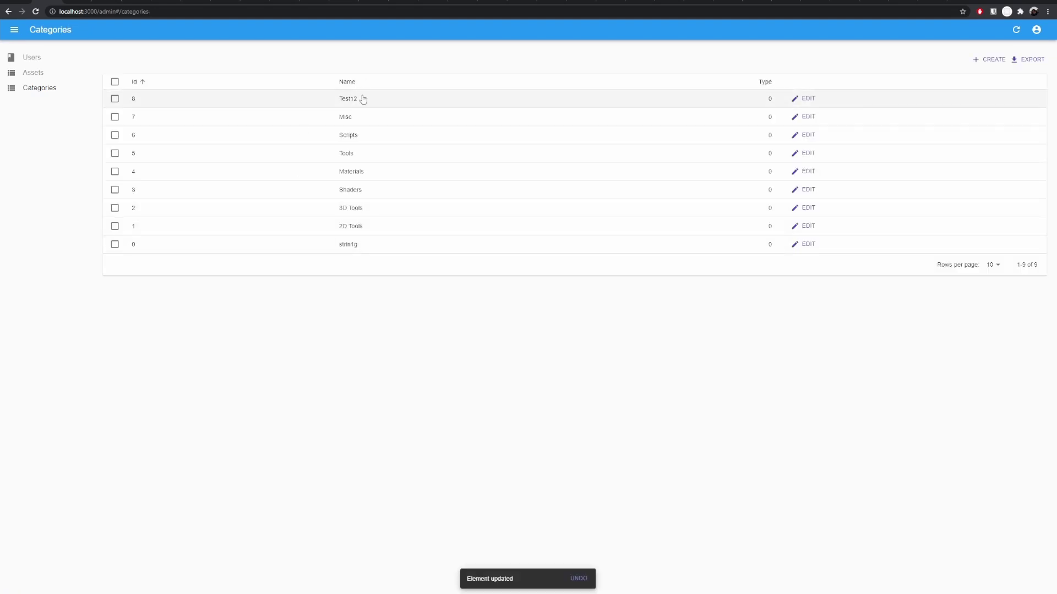
key("alt+Tab")
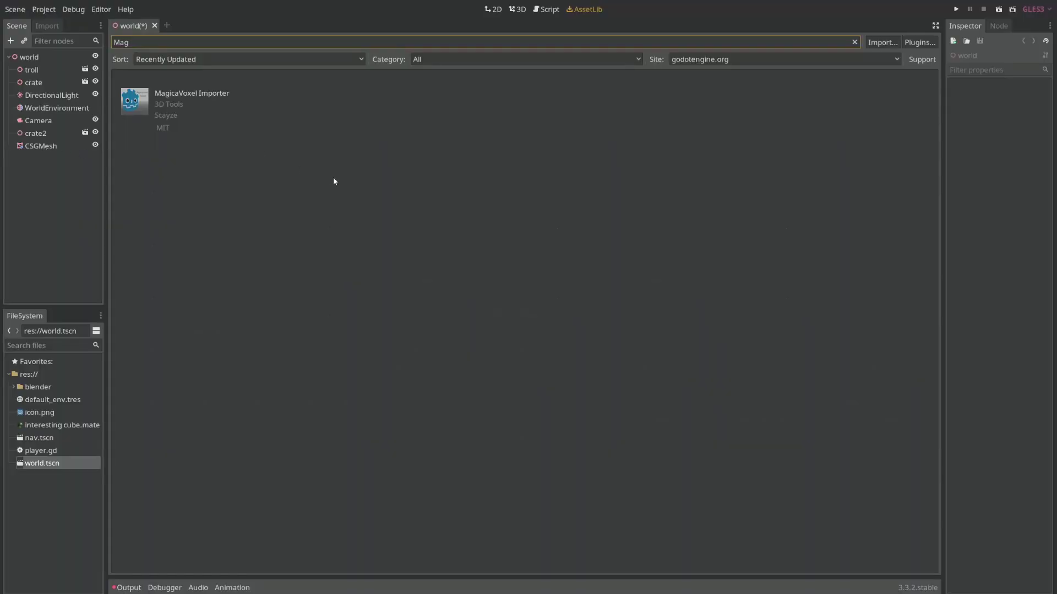
Step: Set the AssetLib site to localhost and confirm its categories now include Test12, keeping All
left_click(477, 57)
left_click(705, 58)
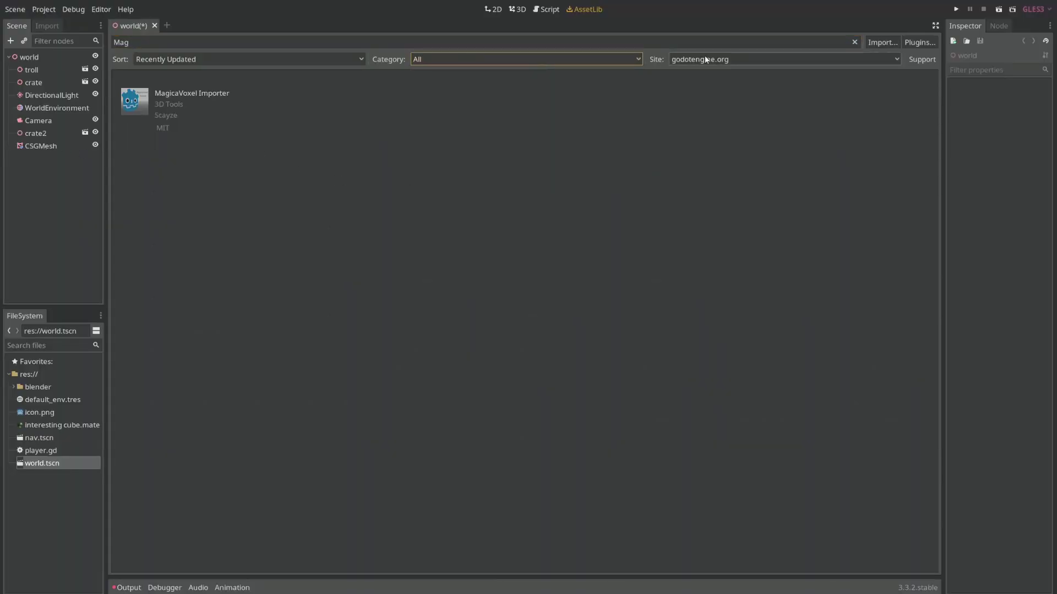
left_click(711, 83)
left_click(717, 60)
left_click(709, 74)
left_click(709, 61)
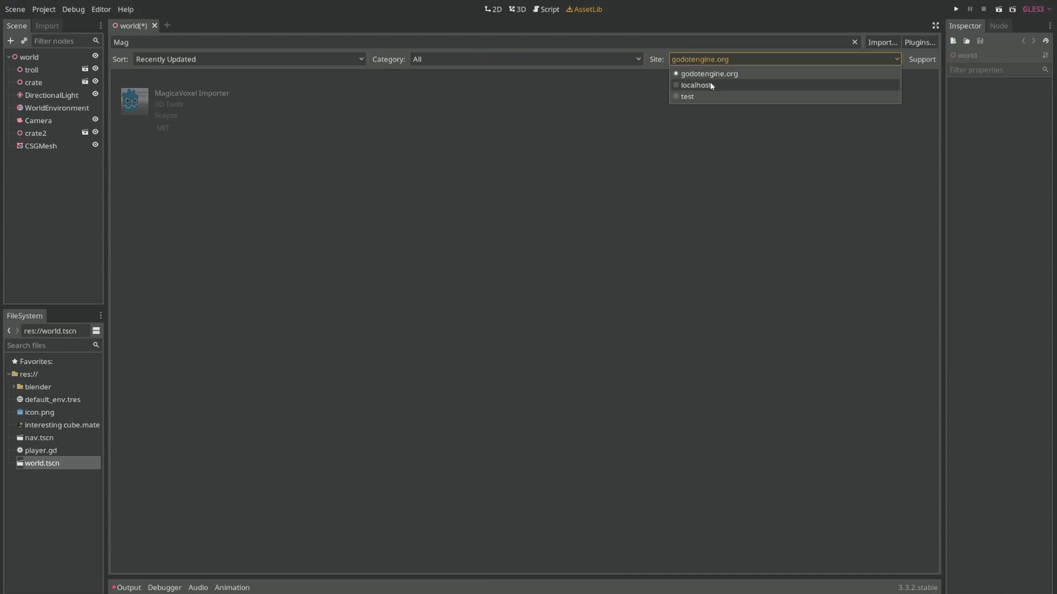
left_click(710, 84)
left_click(520, 60)
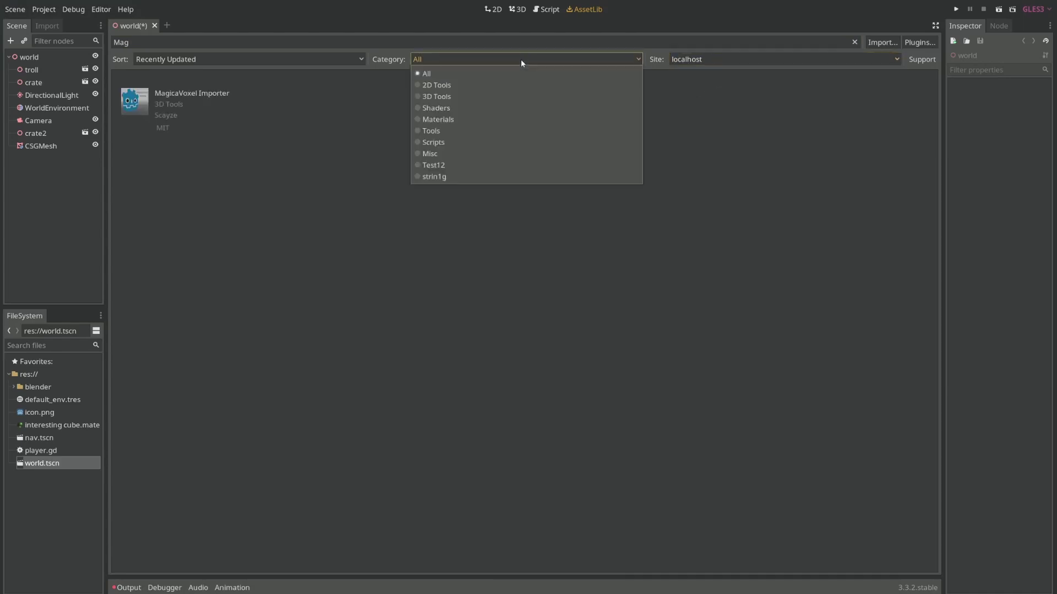
left_click(431, 230)
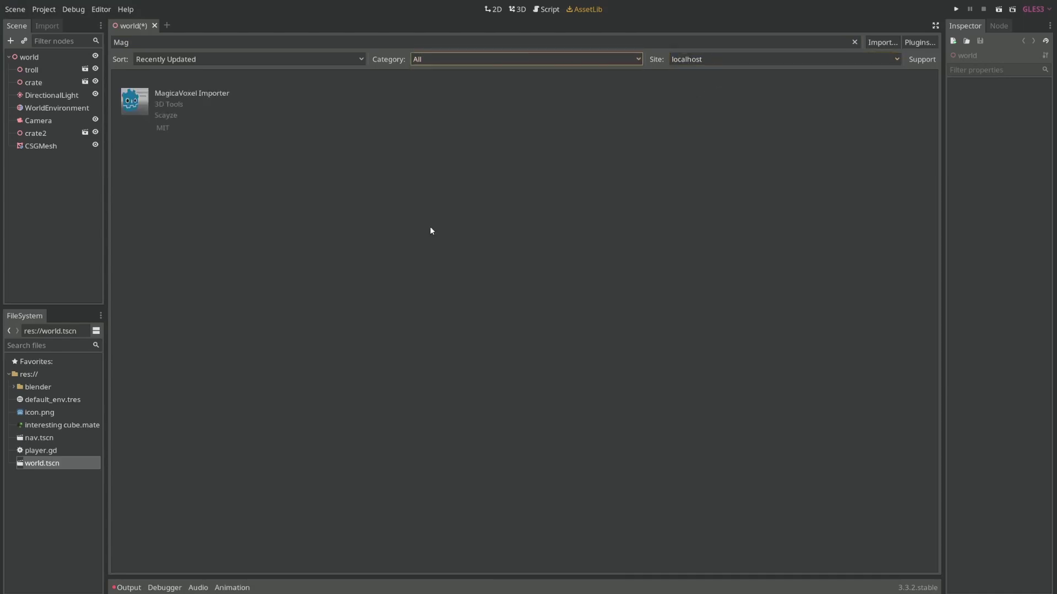
Step: In the browser admin, list the assets: Trackball Camera 2, Trackball Camera and MagicaVoxel Importer
key("alt+Tab")
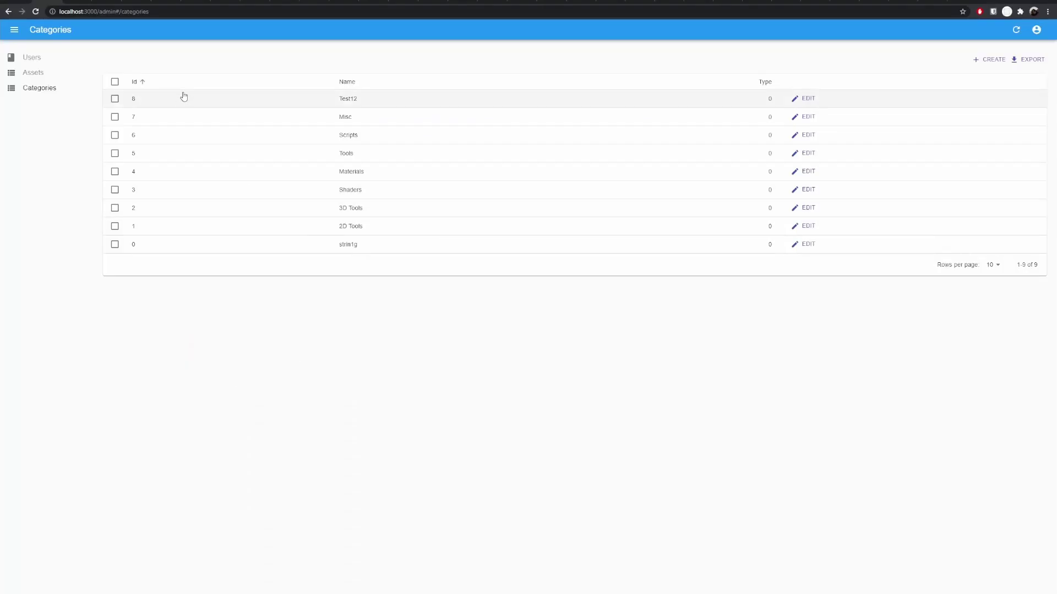
left_click(41, 72)
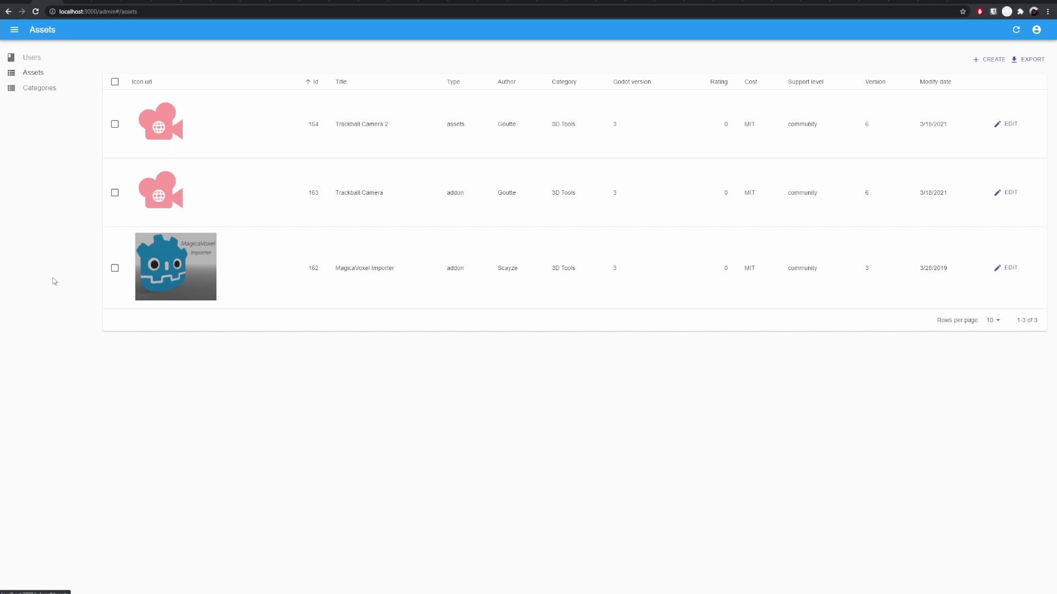
Step: Back in Godot, view the MagicaVoxel Importer asset details, then close them
key("alt+Tab")
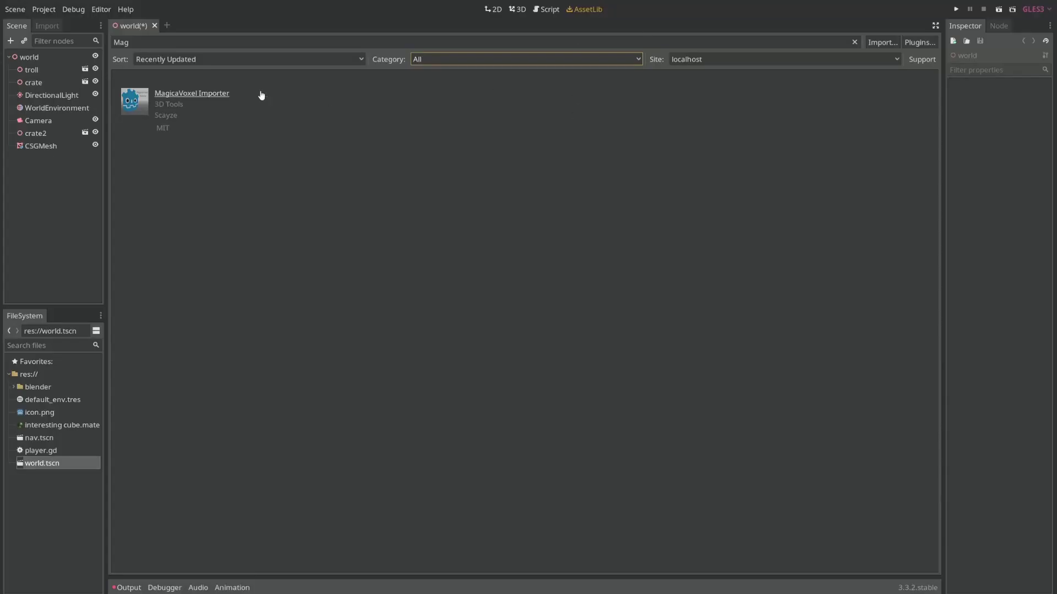
left_click(216, 95)
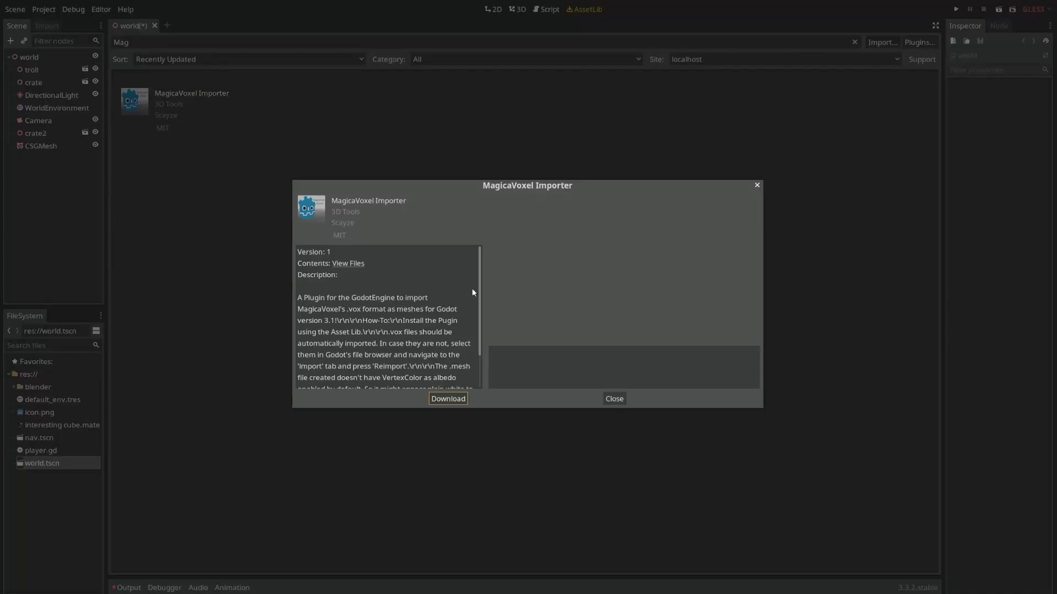
scroll(467, 302, "down", 3)
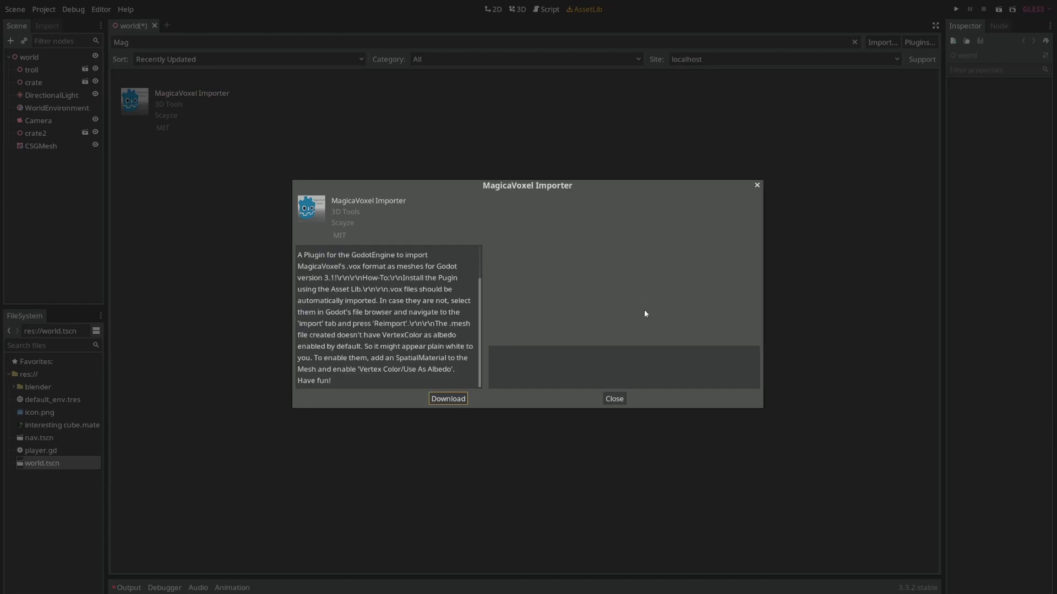
left_click(610, 394)
Step: Check the Category and Site dropdown options, leaving category All and site localhost
left_click(483, 60)
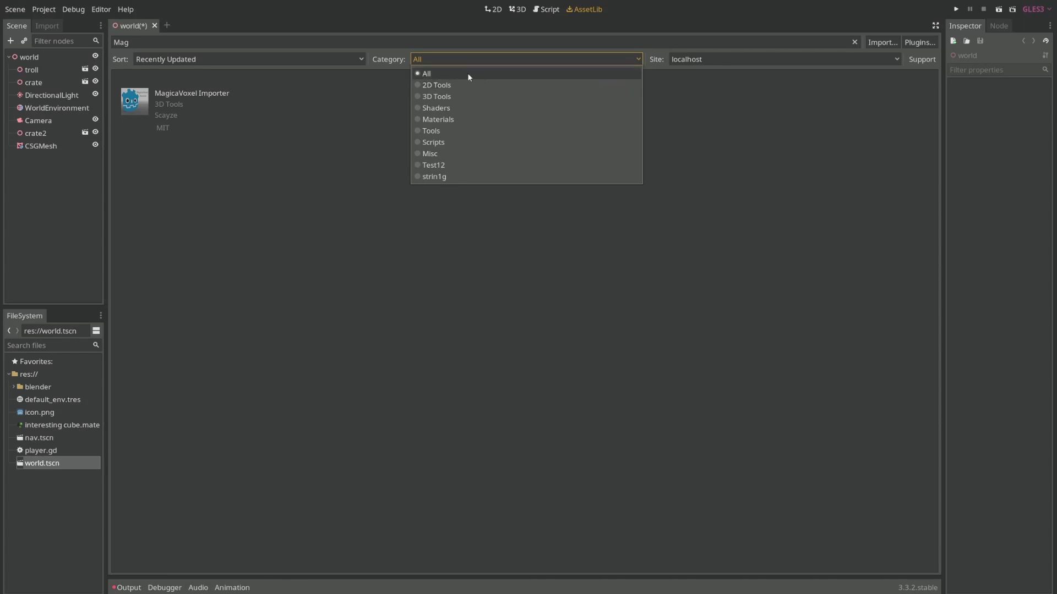
left_click(715, 61)
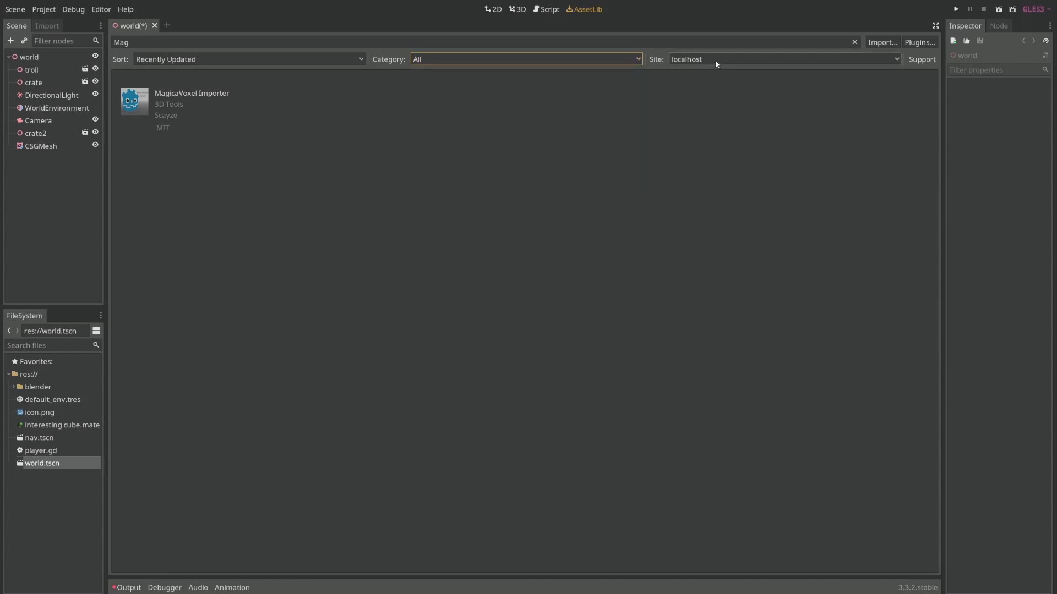
left_click(716, 61)
left_click(610, 56)
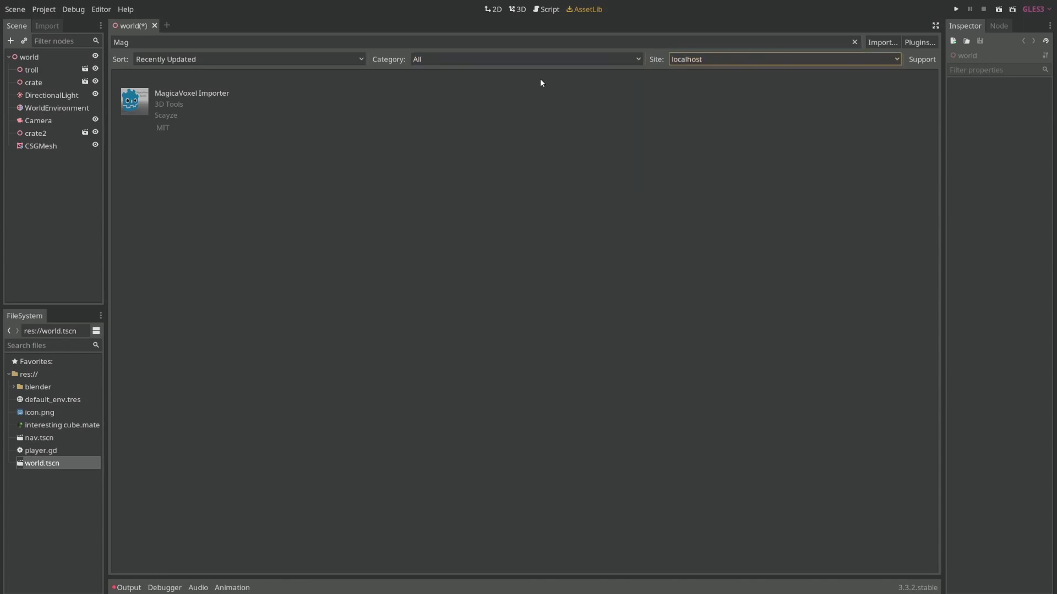
left_click(538, 60)
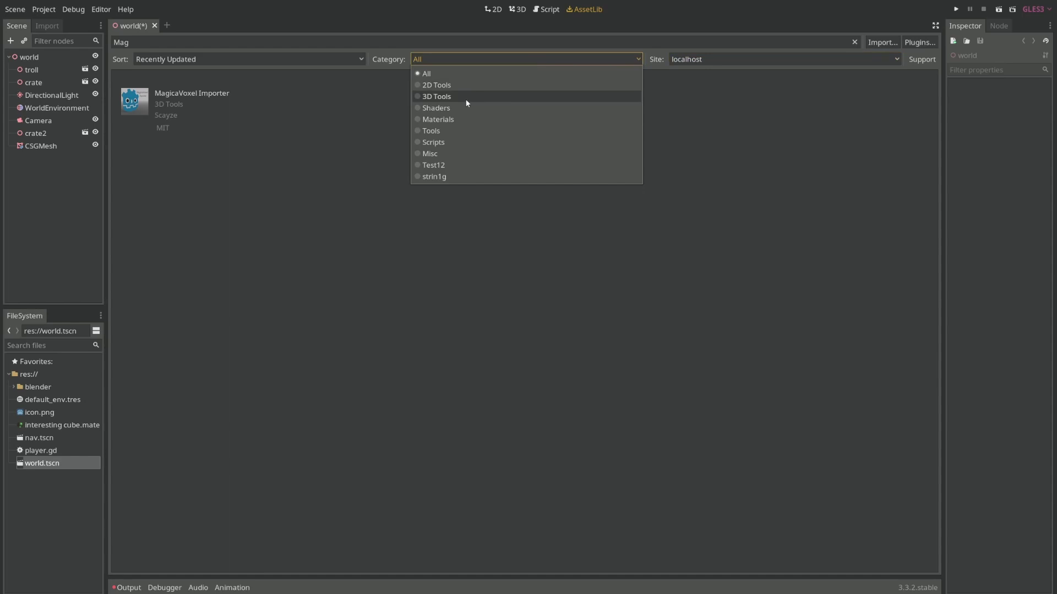
left_click(311, 257)
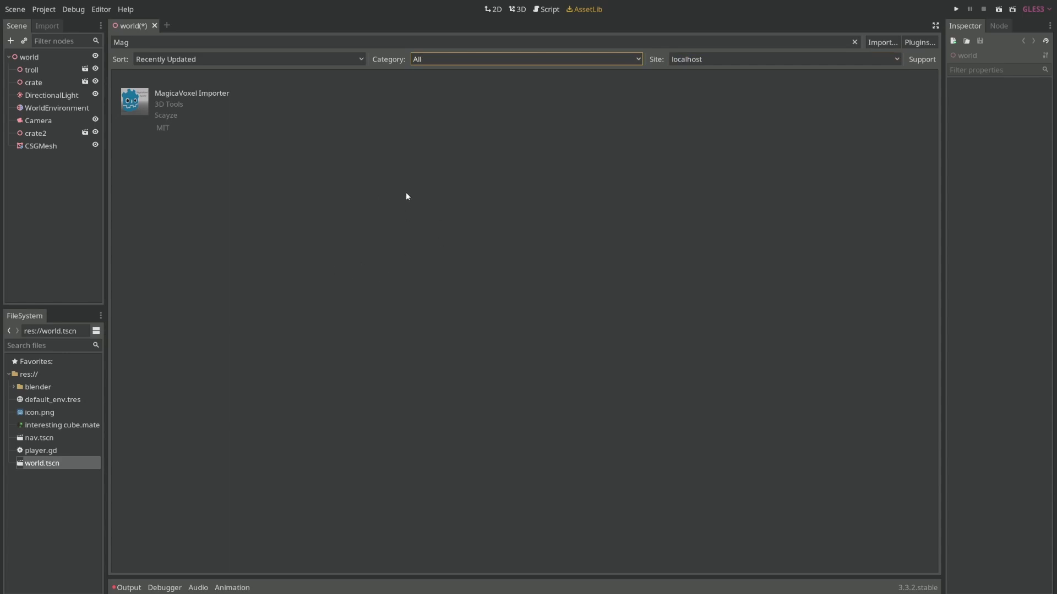
left_click(721, 56)
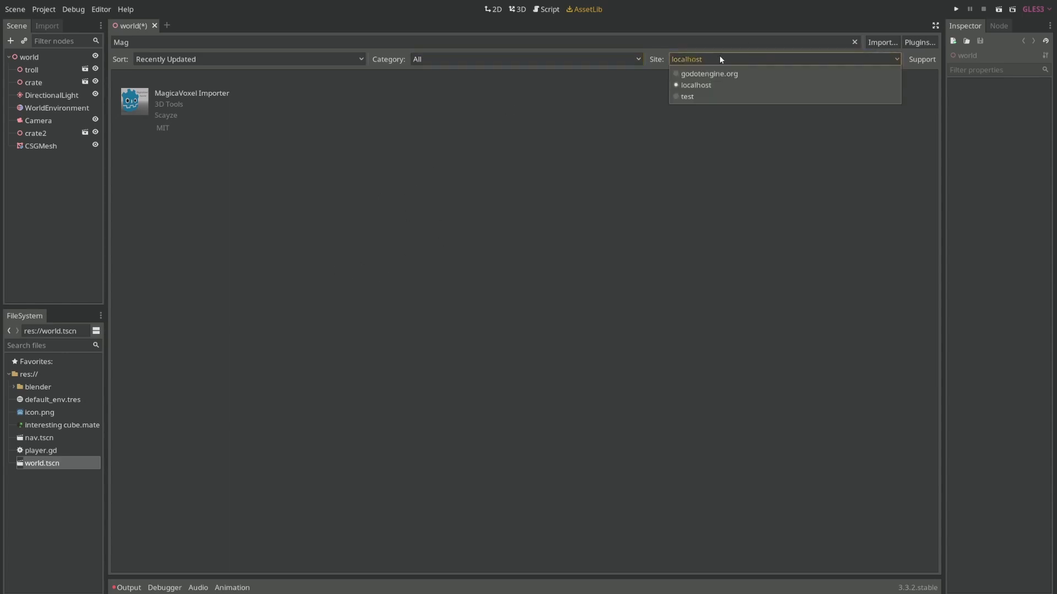
left_click(576, 222)
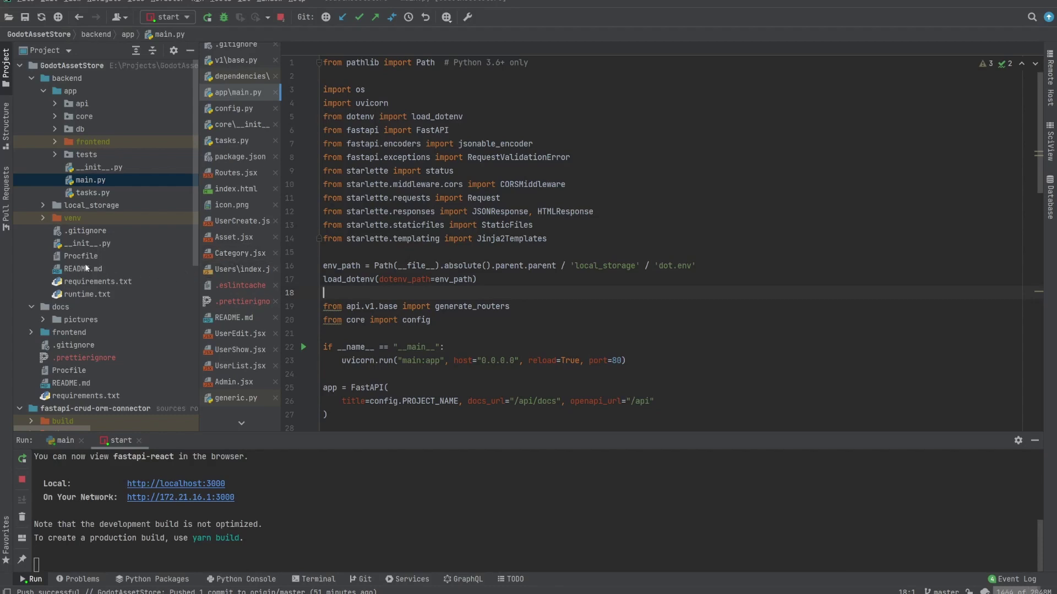
Step: Review main.py's FastAPI app and middleware setup, then expand the api package
double_click(78, 270)
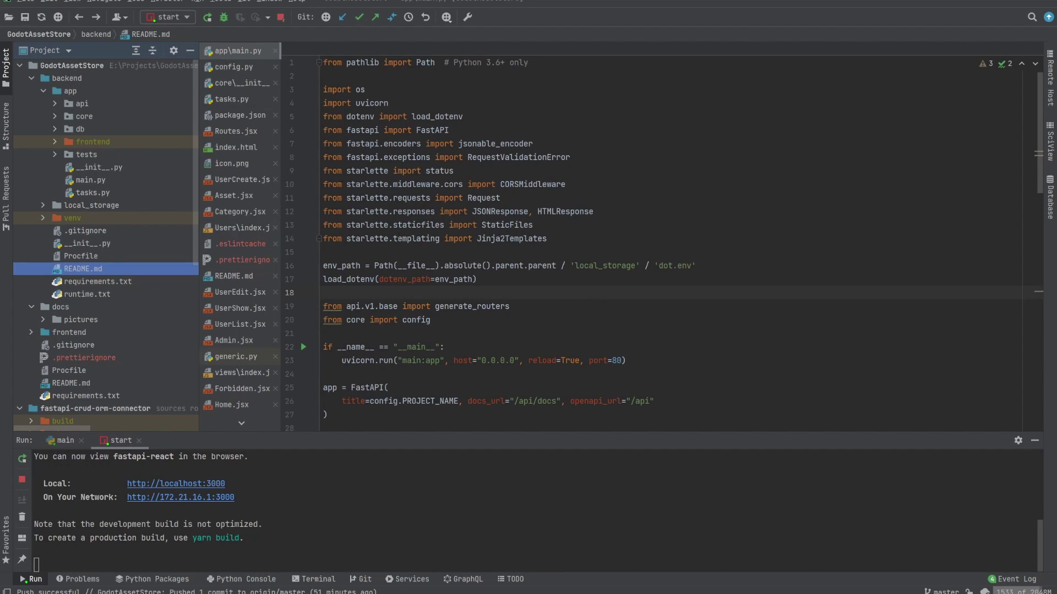
scroll(378, 259, "down", 3)
double_click(367, 265)
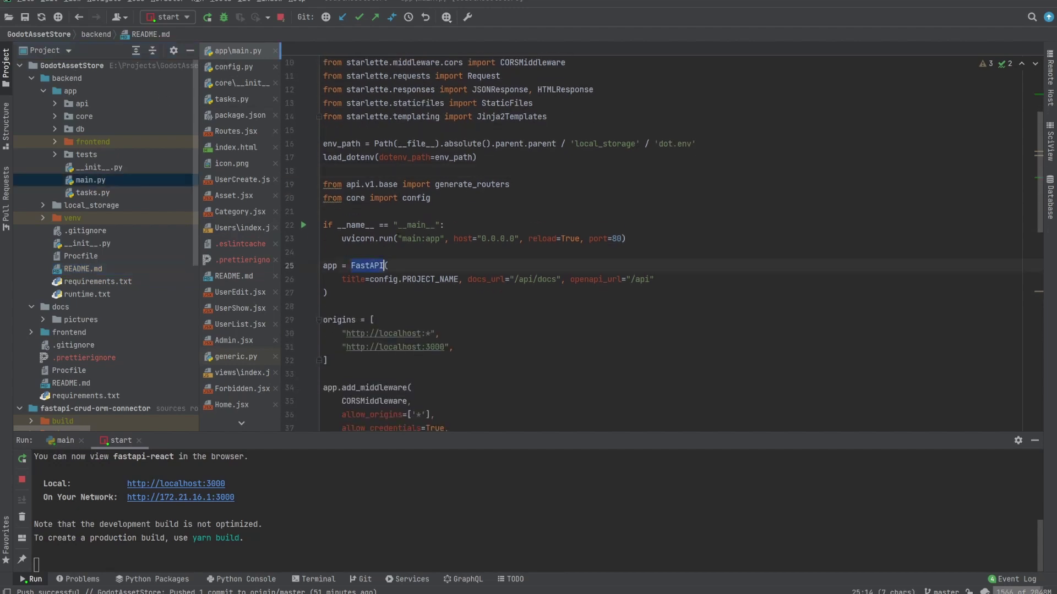
scroll(378, 258, "down", 2)
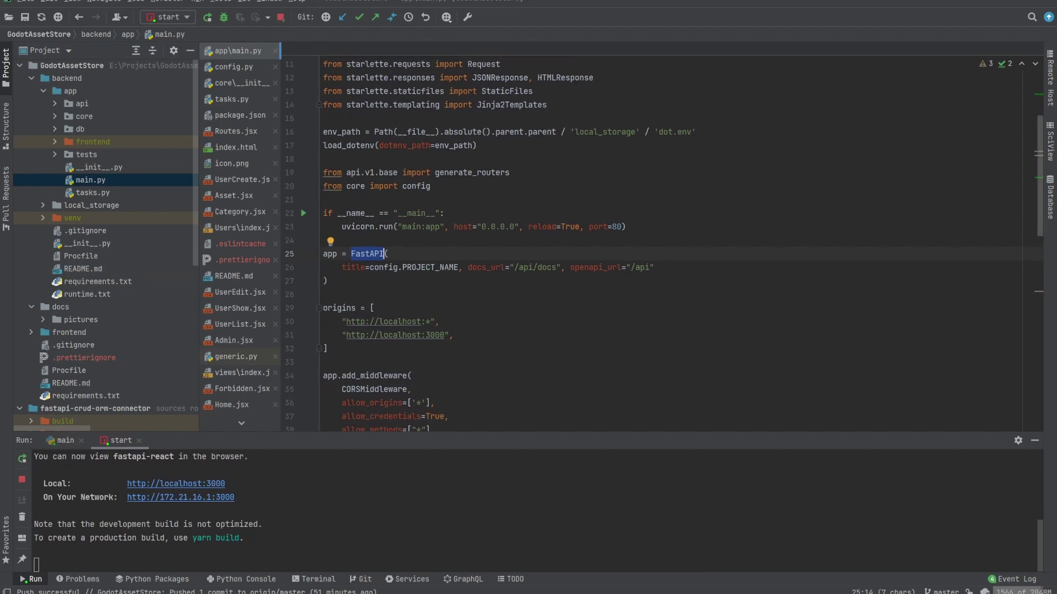
left_click(92, 181)
scroll(510, 225, "down", 12)
scroll(518, 216, "up", 16)
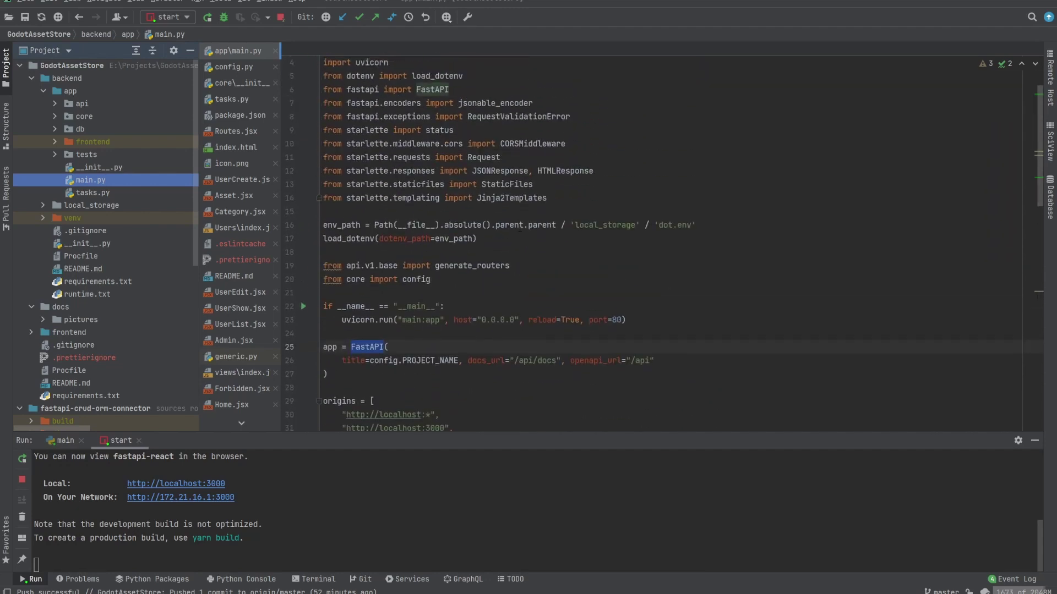
double_click(84, 105)
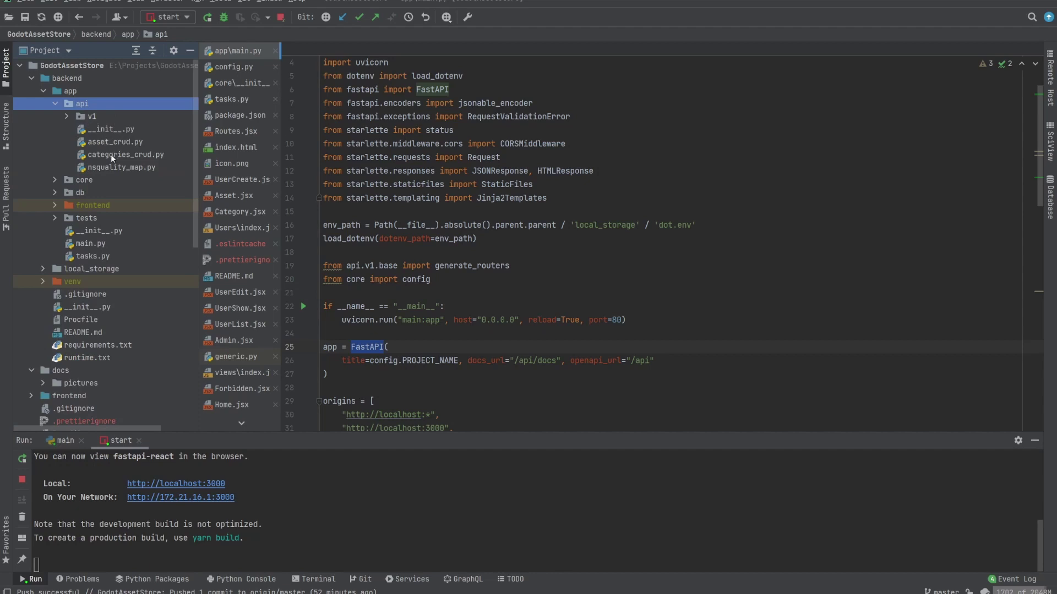
Step: Open api/v1/base.py and inspect the users router tag on line 17
double_click(89, 117)
double_click(113, 154)
scroll(486, 215, "up", 5)
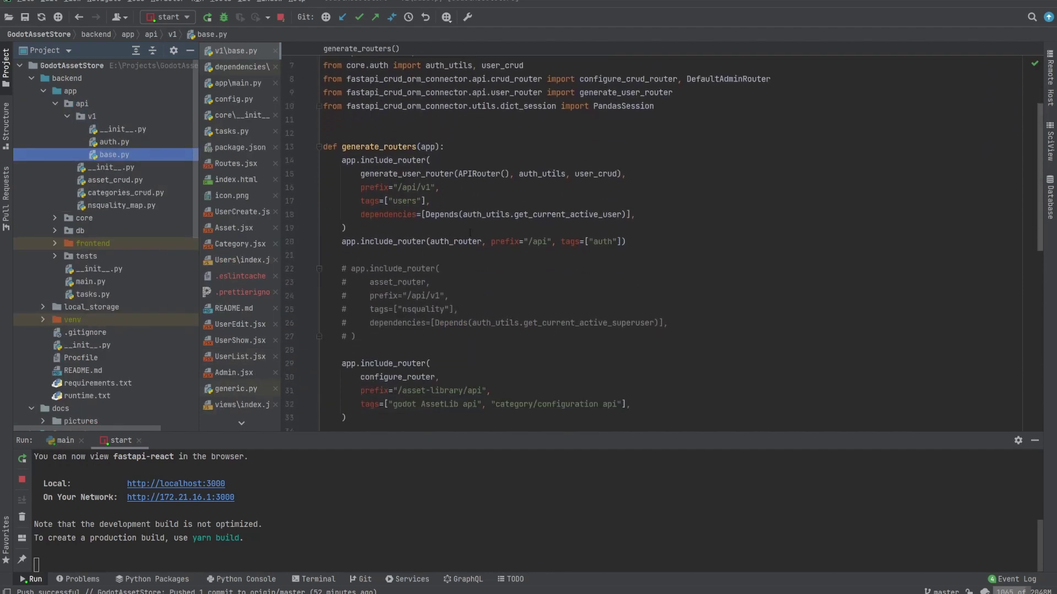
double_click(404, 199)
scroll(661, 242, "down", 1)
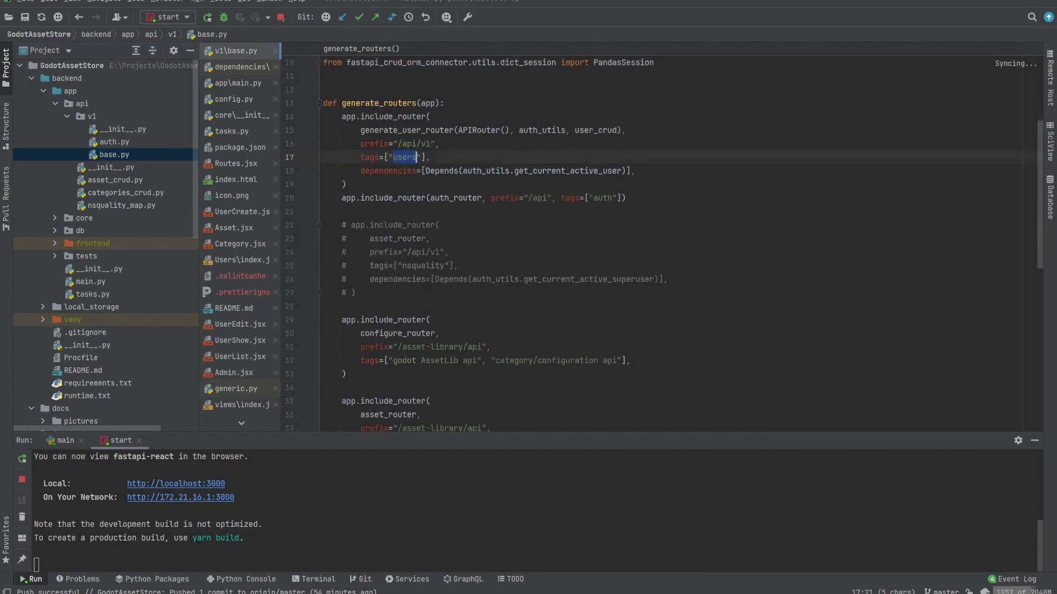
left_click(412, 157)
double_click(412, 157)
scroll(531, 193, "down", 4)
Step: Walk through generate_routers: the /asset-library/api prefix, asset_router, and the remaining routers to file end
left_click_drag(325, 157, 345, 292)
left_click(345, 292)
double_click(473, 266)
left_click(435, 266)
double_click(374, 252)
left_click(388, 171)
scroll(440, 258, "down", 3)
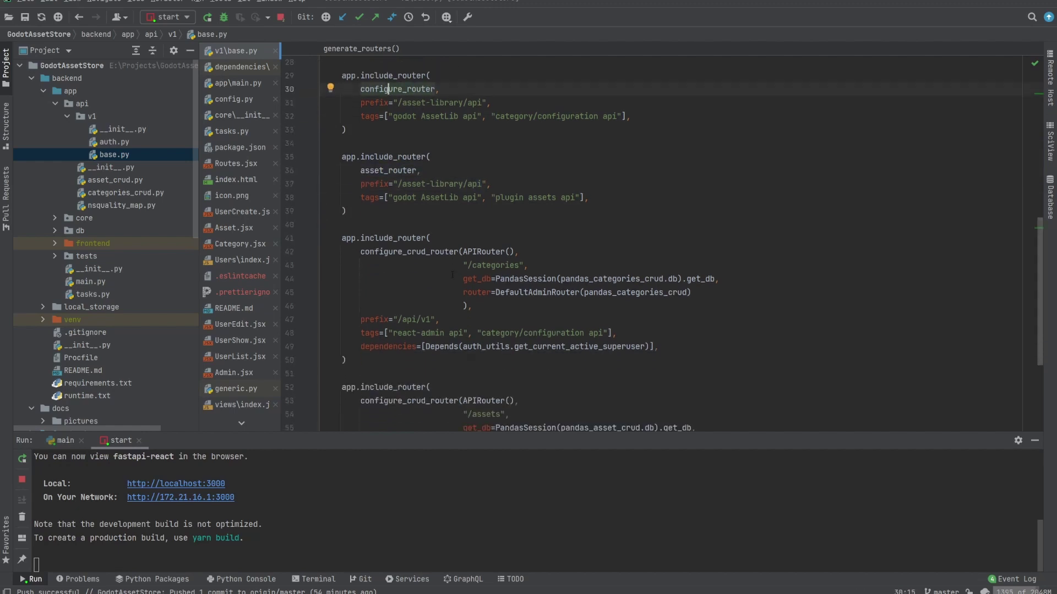
scroll(440, 258, "down", 2)
left_click_drag(325, 111, 451, 388)
left_click(451, 388)
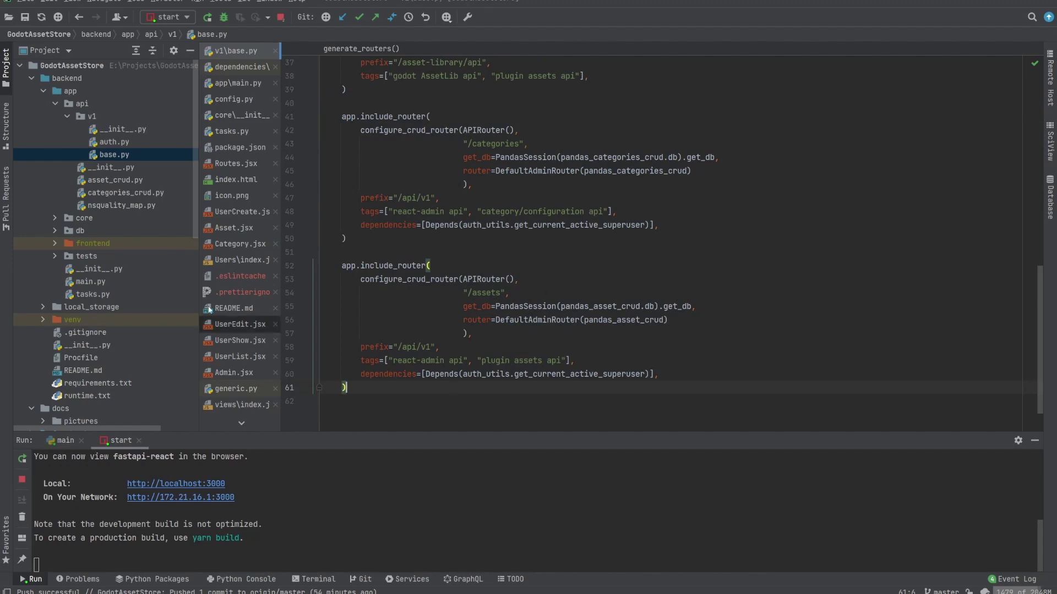
Step: Expand local_storage, view categories.csv and assets.csv, and end on categories.csv's rows
double_click(91, 306)
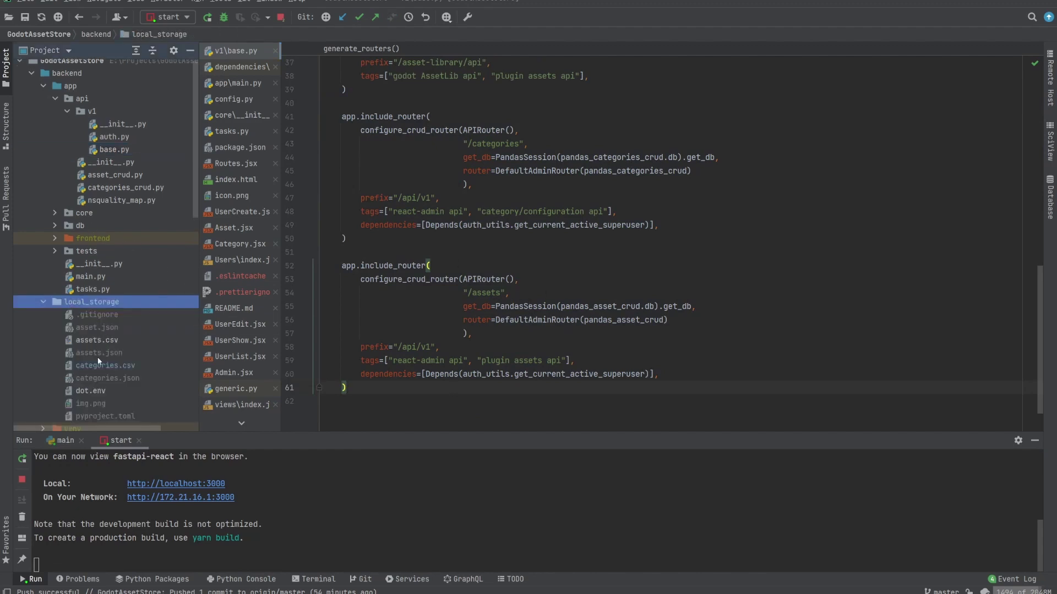
scroll(95, 352, "down", 1)
double_click(95, 333)
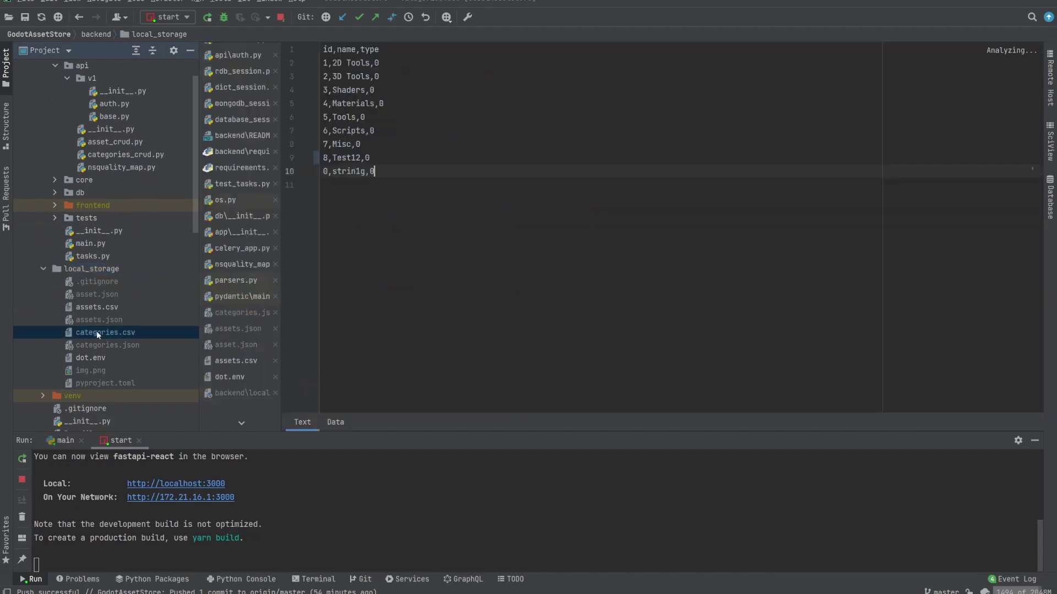
double_click(91, 307)
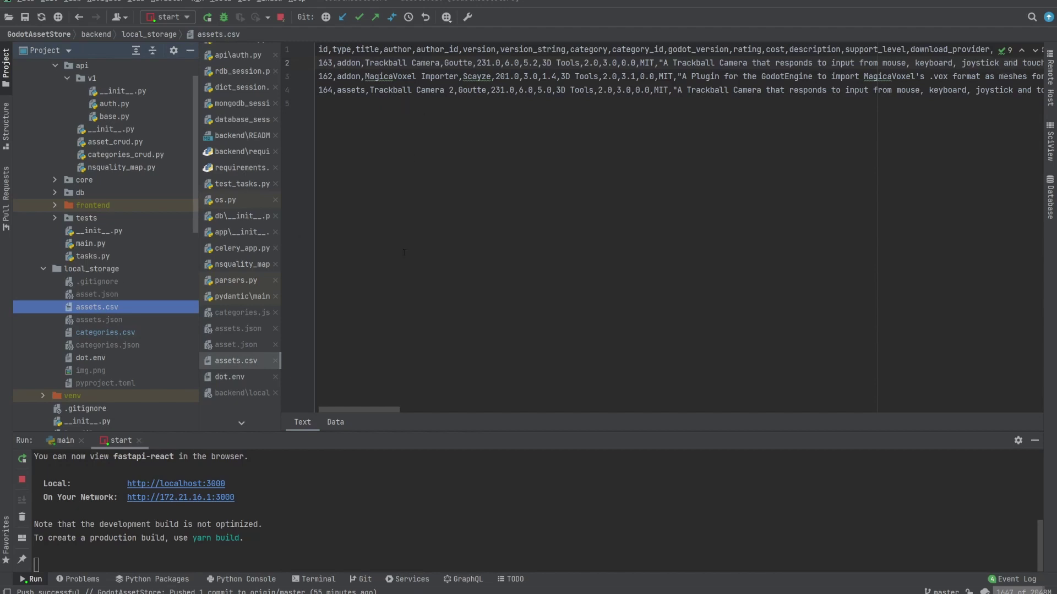
double_click(105, 332)
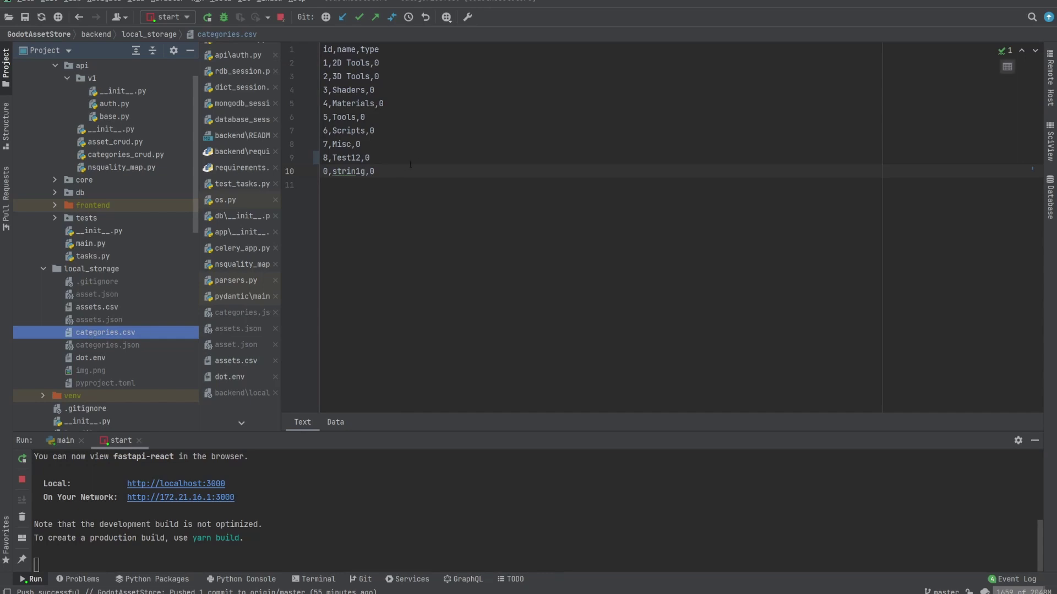
key("ctrl+a")
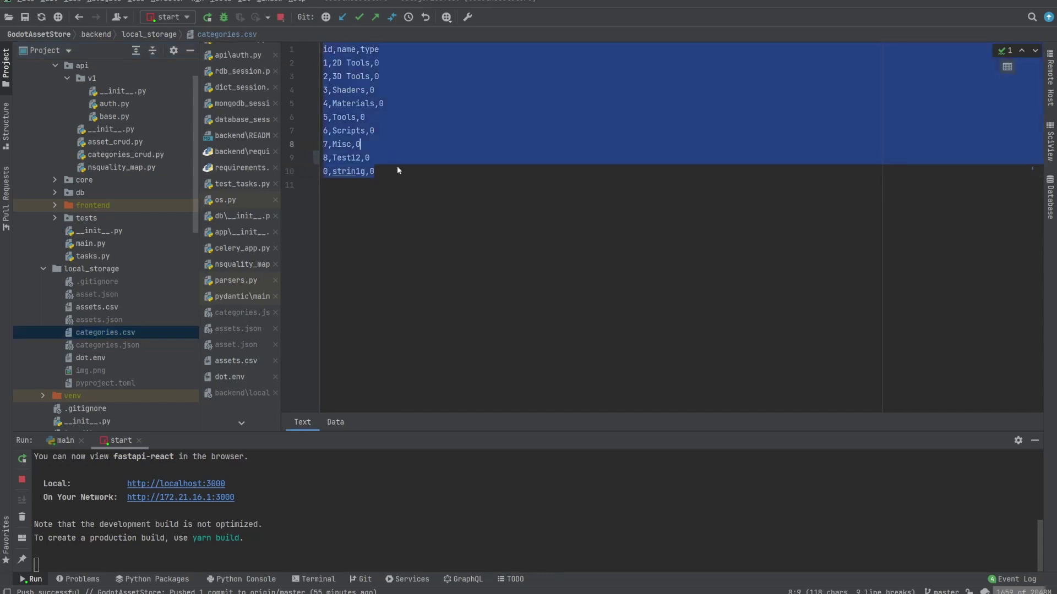
left_click(402, 171)
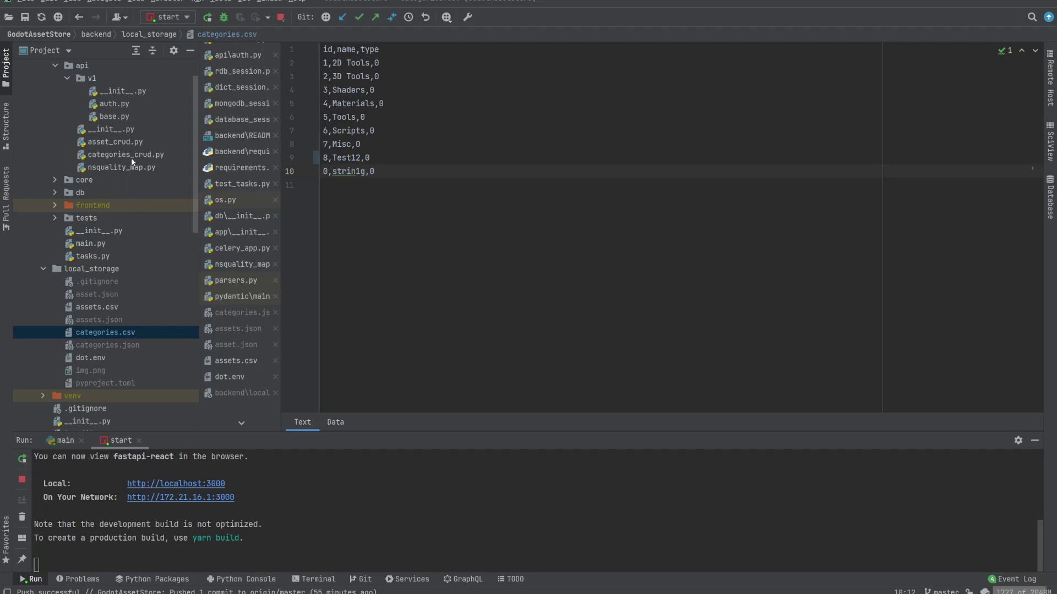
Step: Open dot.env and highlight the test username and password lines
double_click(101, 359)
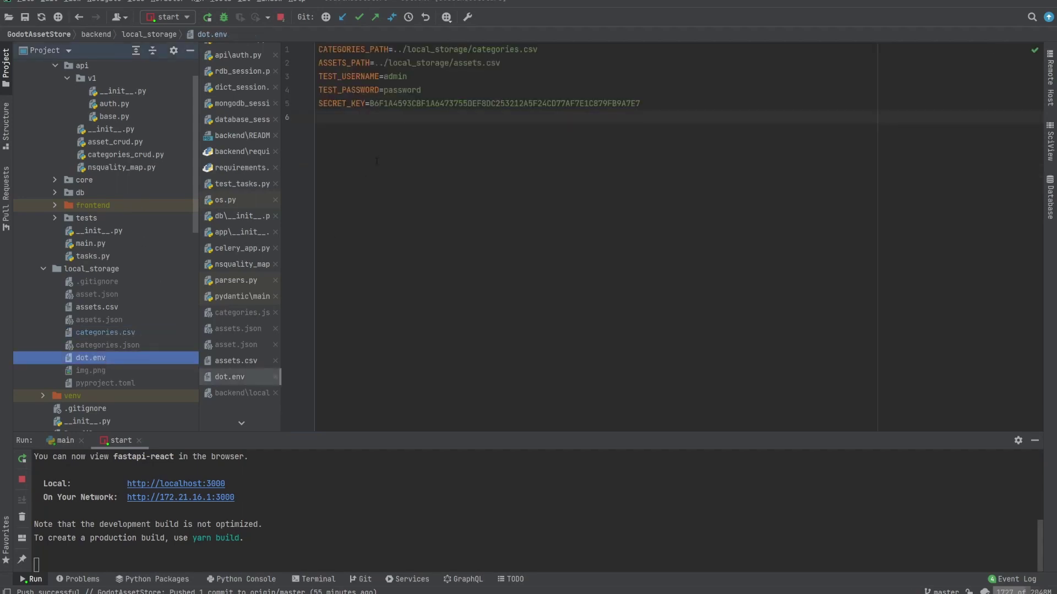
left_click_drag(421, 89, 322, 76)
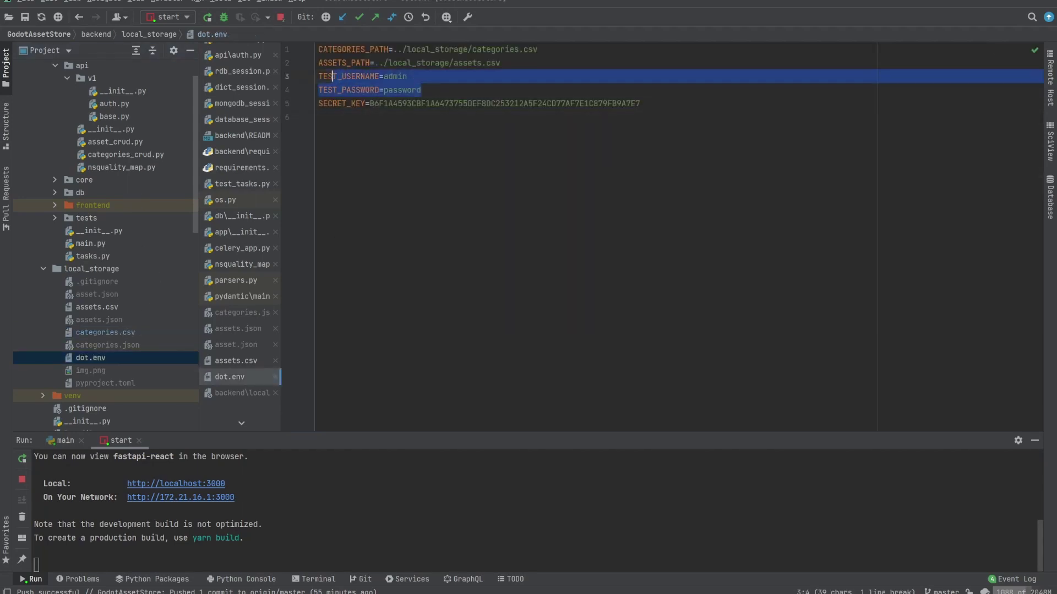
scroll(80, 203, "up", 2)
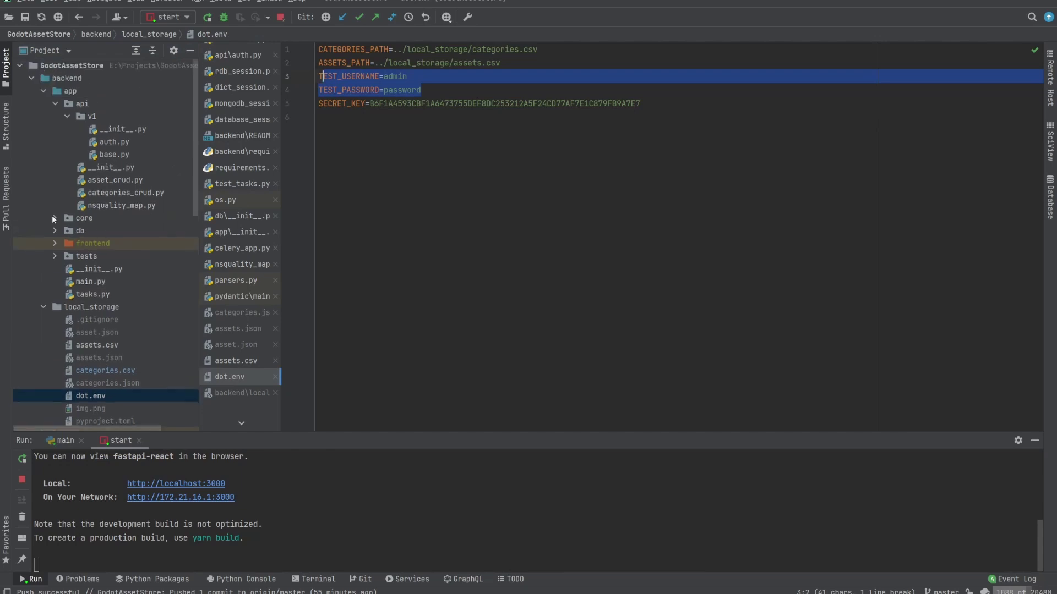
Step: Open core/auth.py and mark the session classes plus TEST_USERNAME and TEST_PASSWORD usages
left_click(54, 218)
double_click(103, 243)
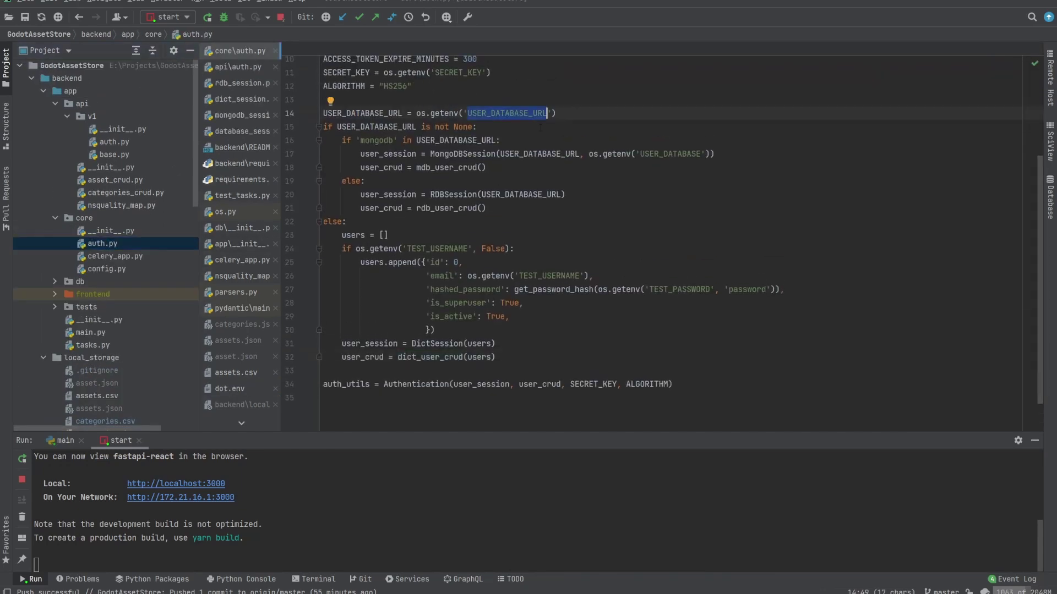
left_click(463, 153)
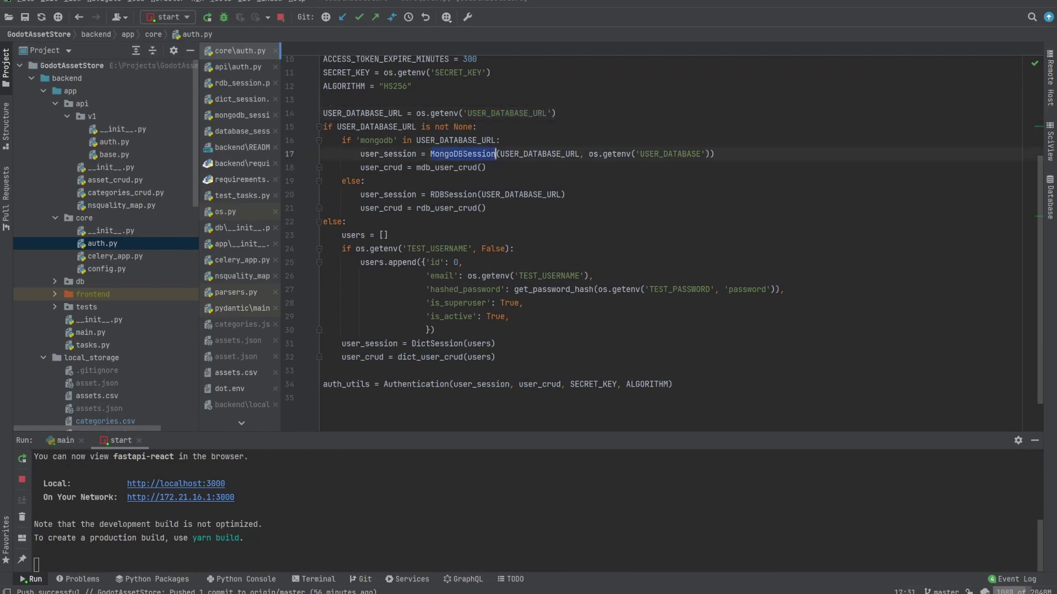
left_click(453, 194)
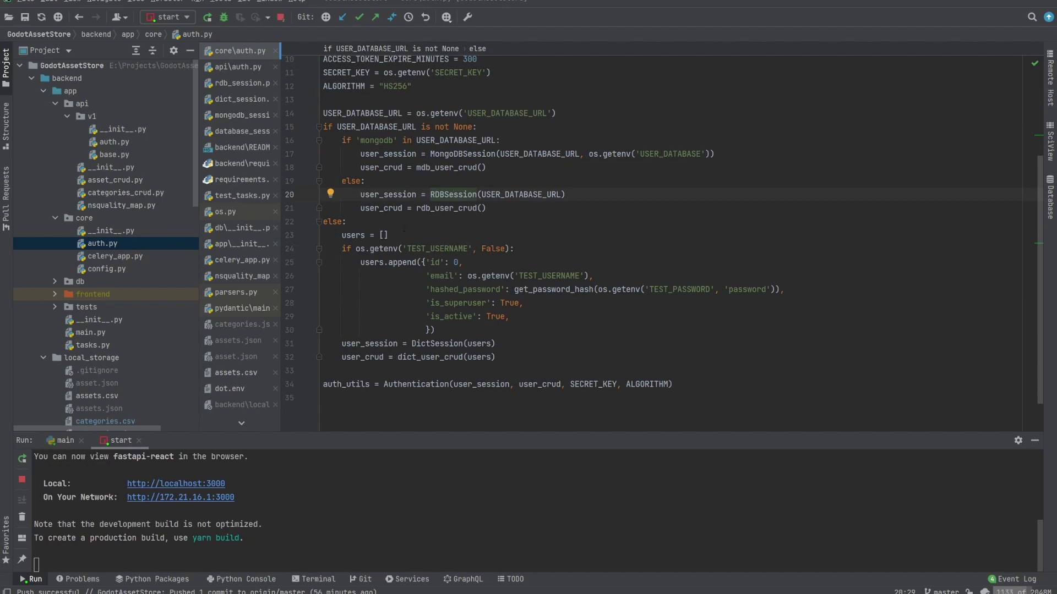
double_click(437, 249)
double_click(549, 275)
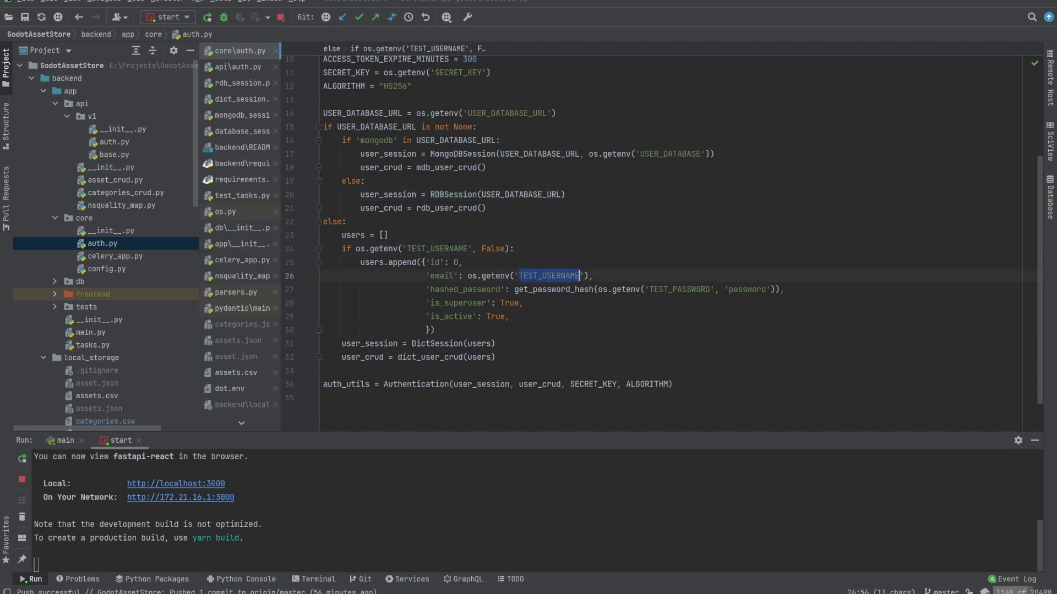
double_click(679, 289)
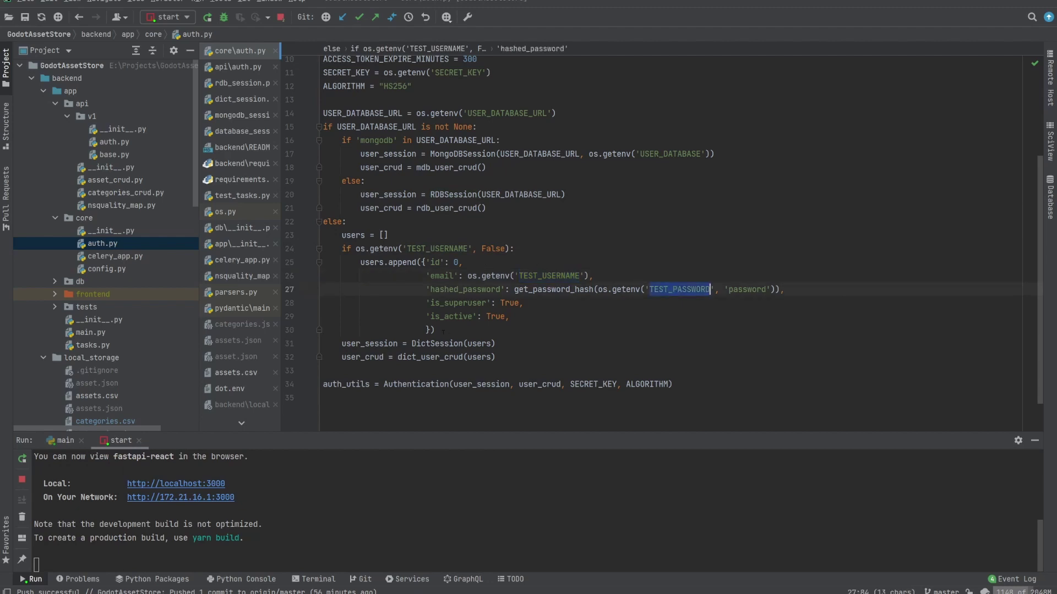
left_click(513, 276)
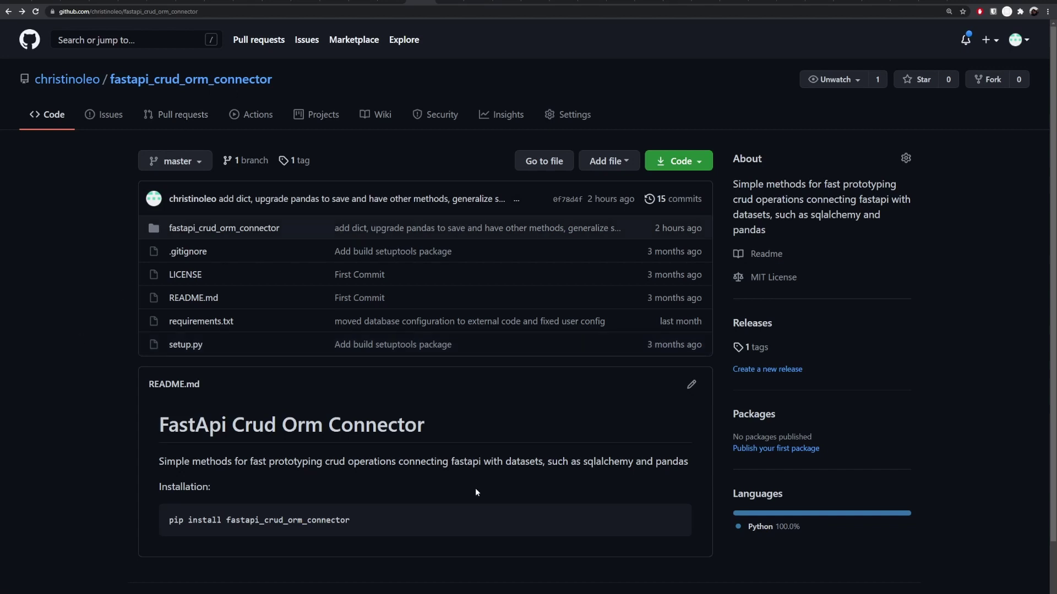
double_click(608, 462)
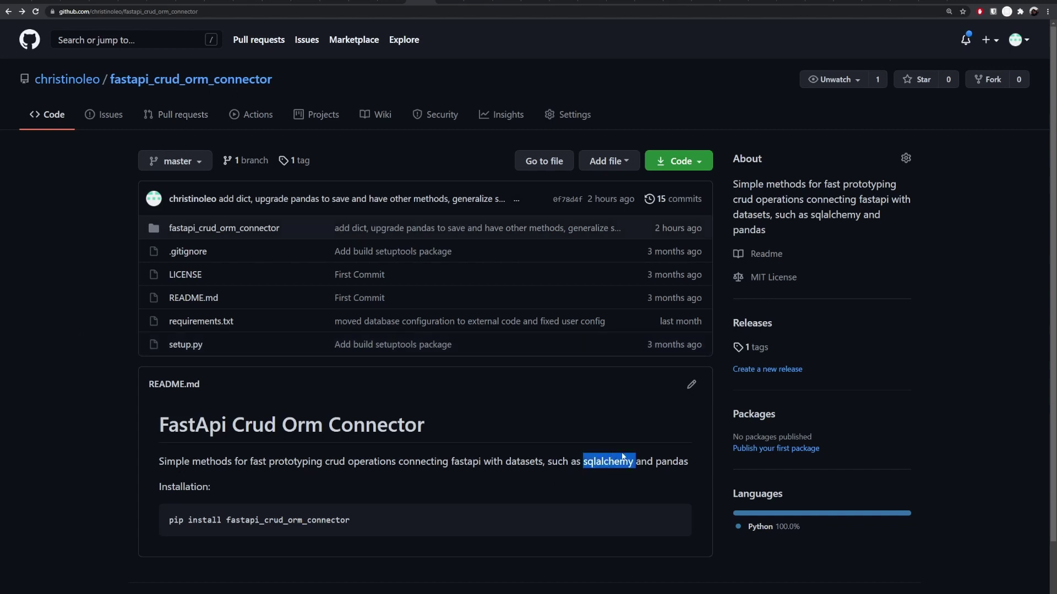
double_click(672, 461)
left_click(596, 439)
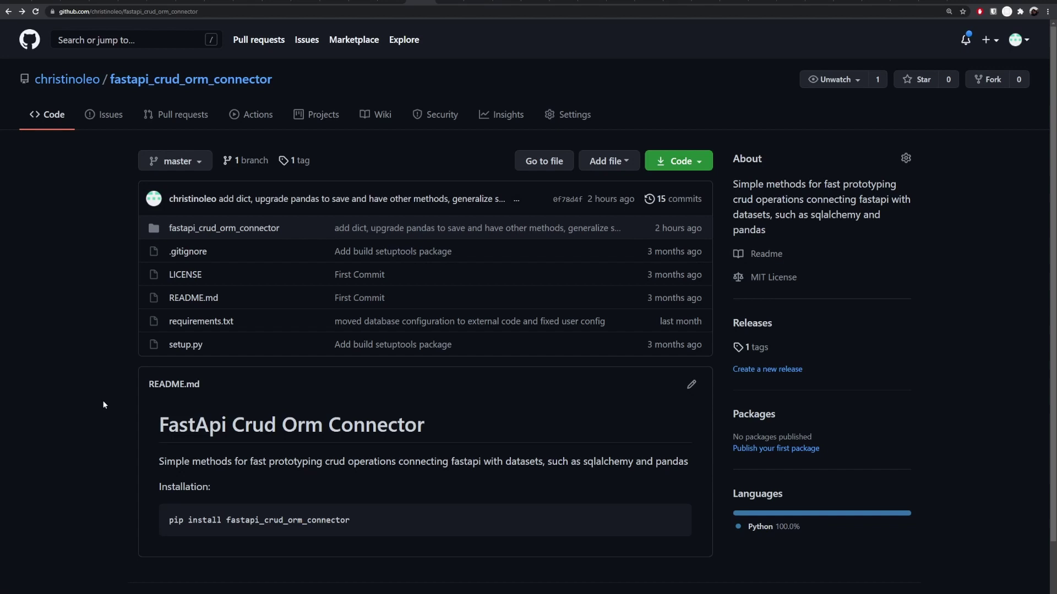
Step: Back in PyCharm, glance at the frontend yarn.lock, then return to auth.py
key("alt+Tab")
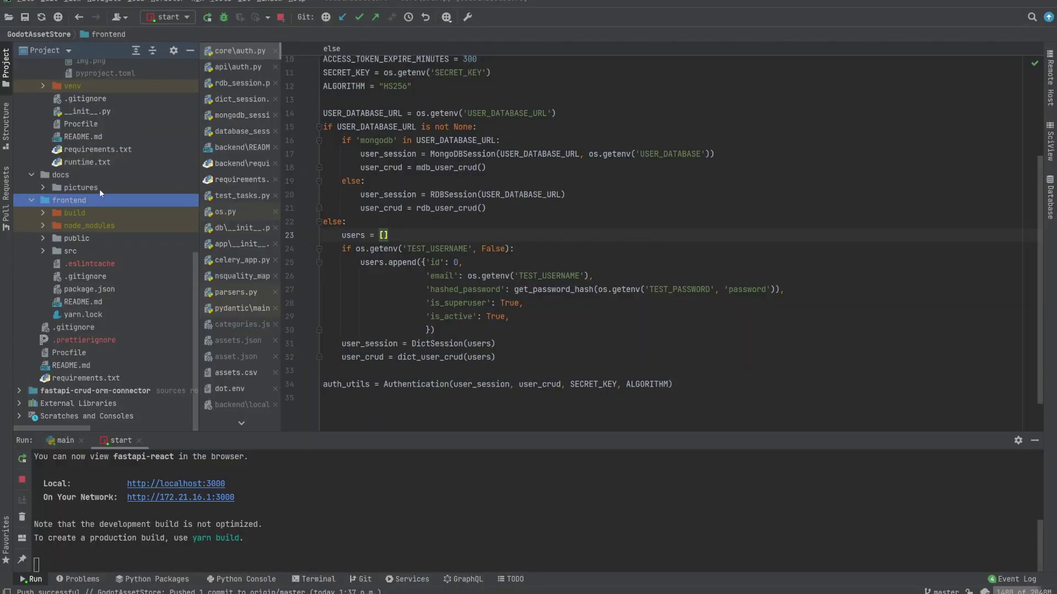
double_click(86, 315)
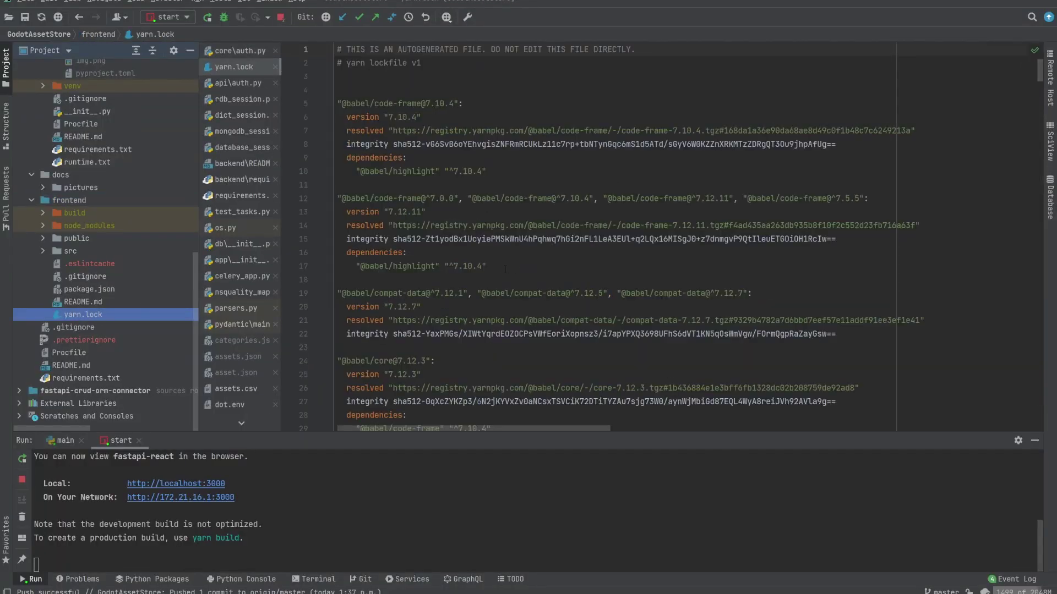
key("ctrl+alt+Left")
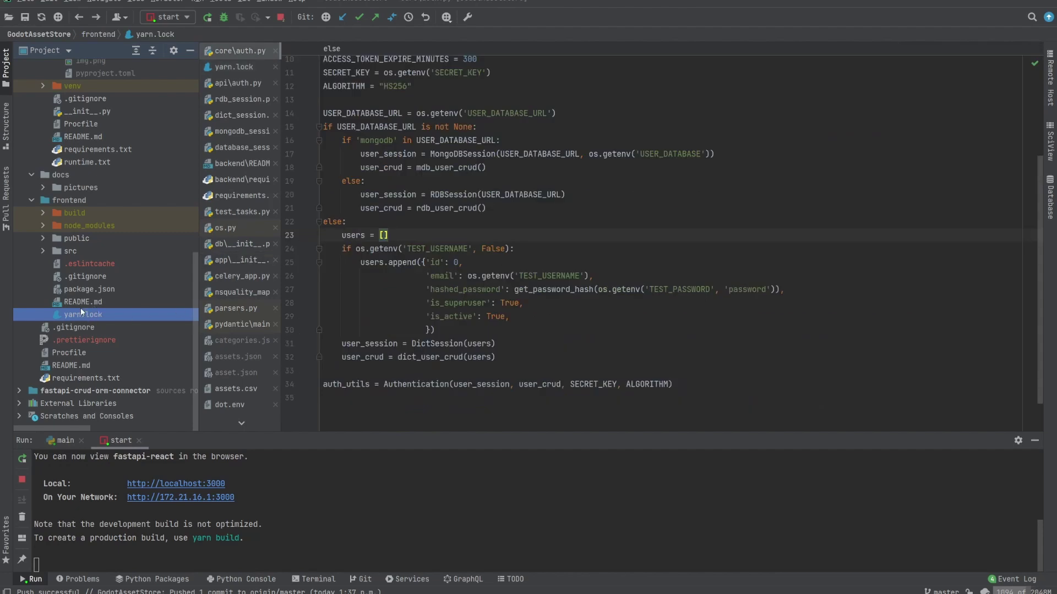
Step: Open frontend/src/admin/Admin.jsx and scroll through its registered resources
double_click(73, 249)
scroll(83, 266, "down", 1)
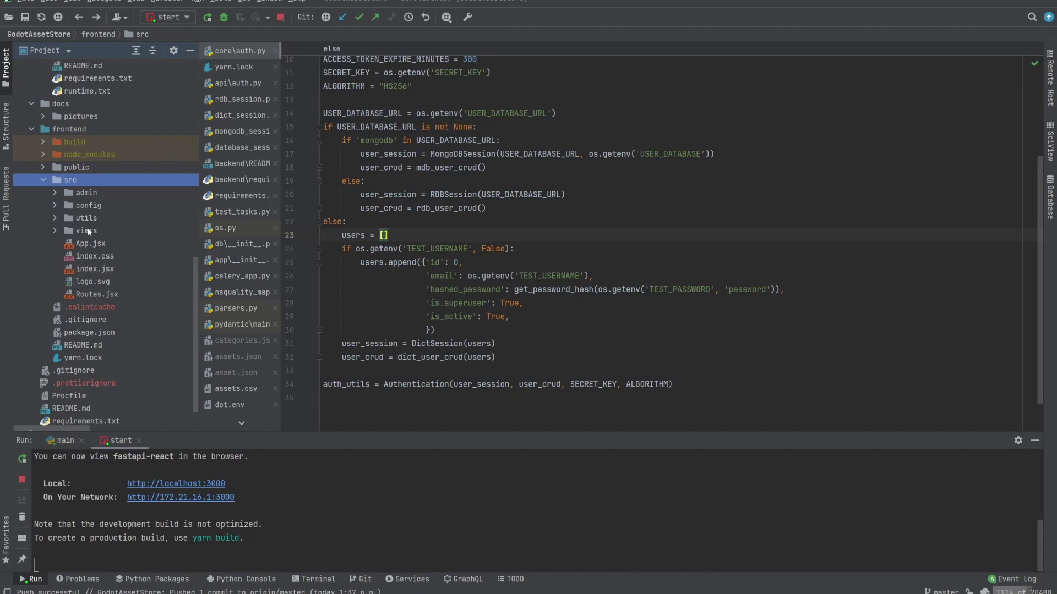
double_click(90, 192)
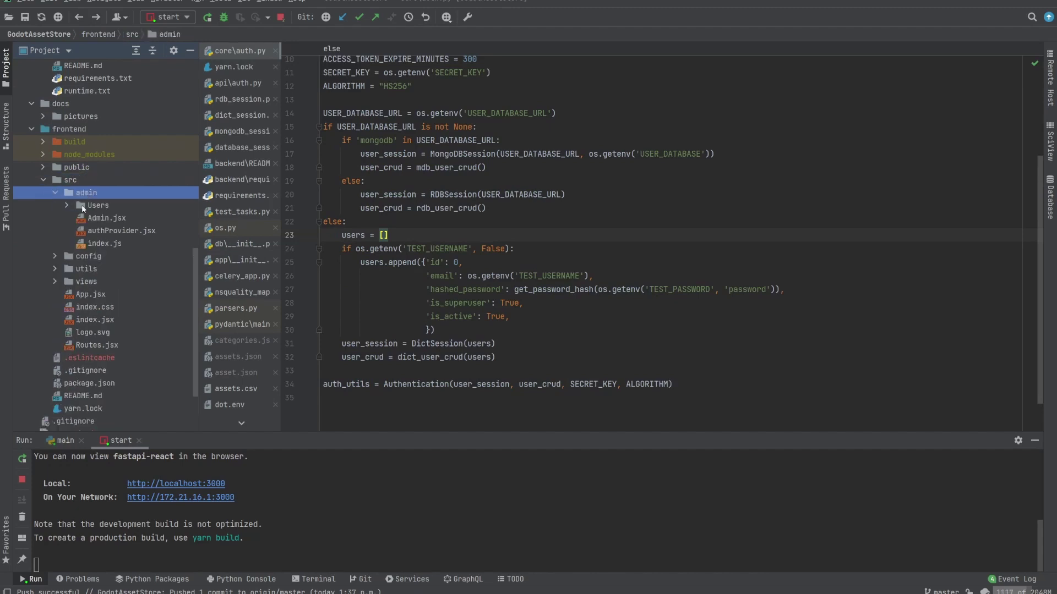
double_click(100, 219)
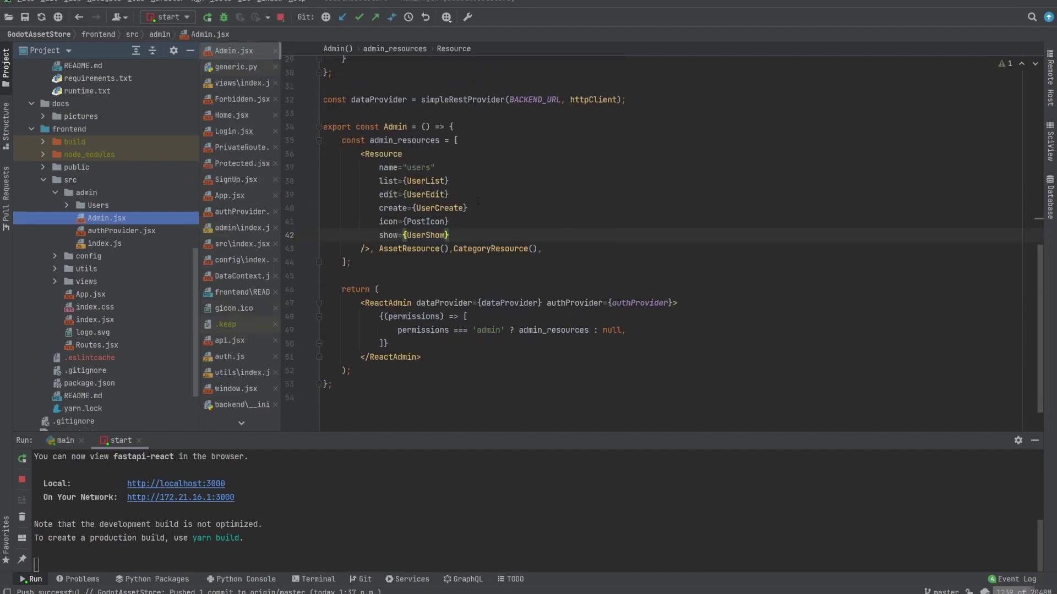
scroll(481, 207, "up", 5)
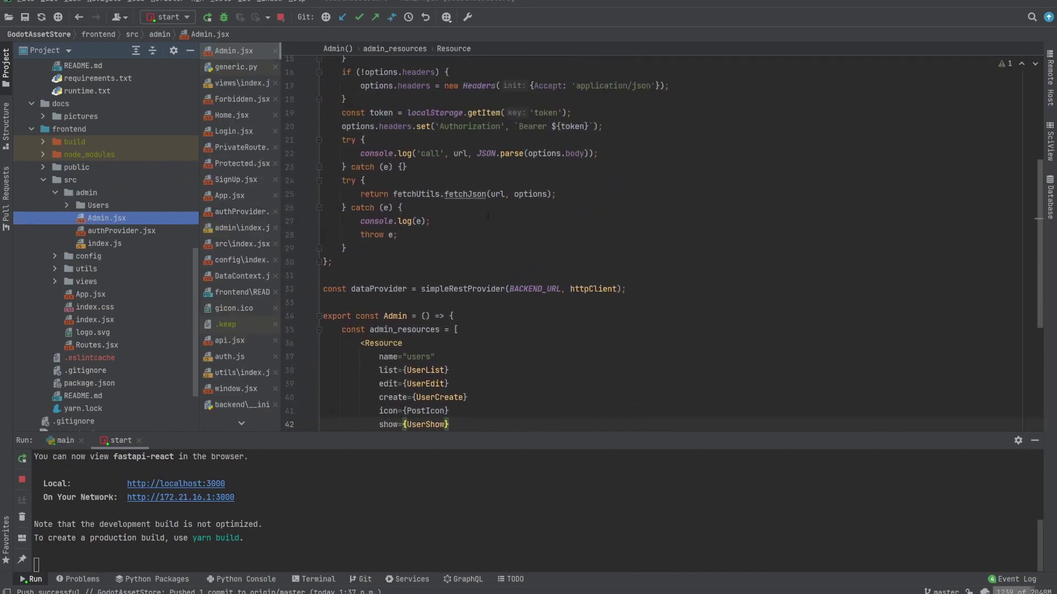
scroll(495, 251, "down", 2)
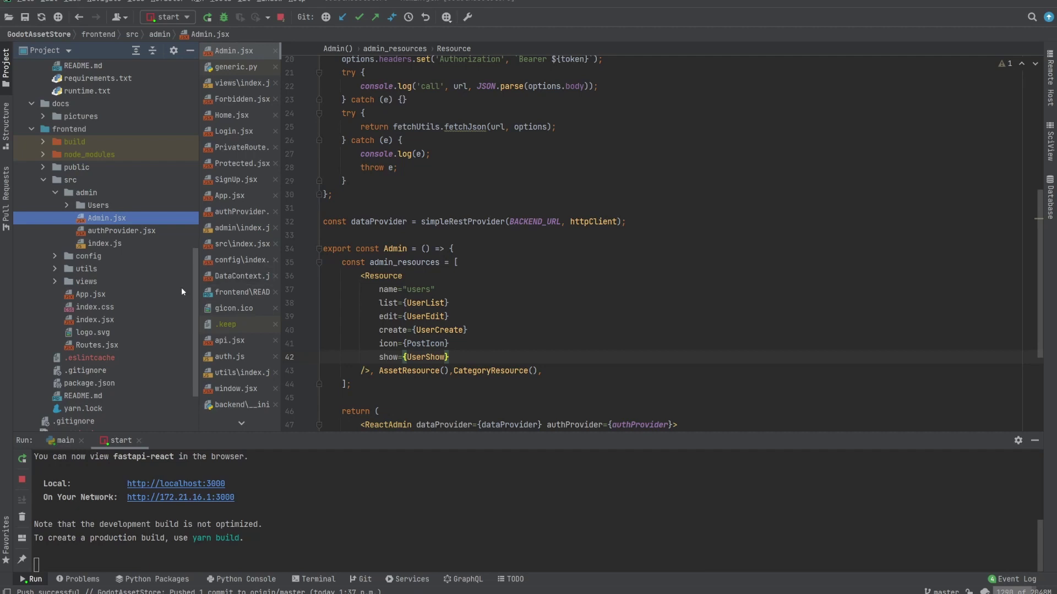
Step: Open utils/auth.js and highlight its localStorage and token usages
left_click(54, 268)
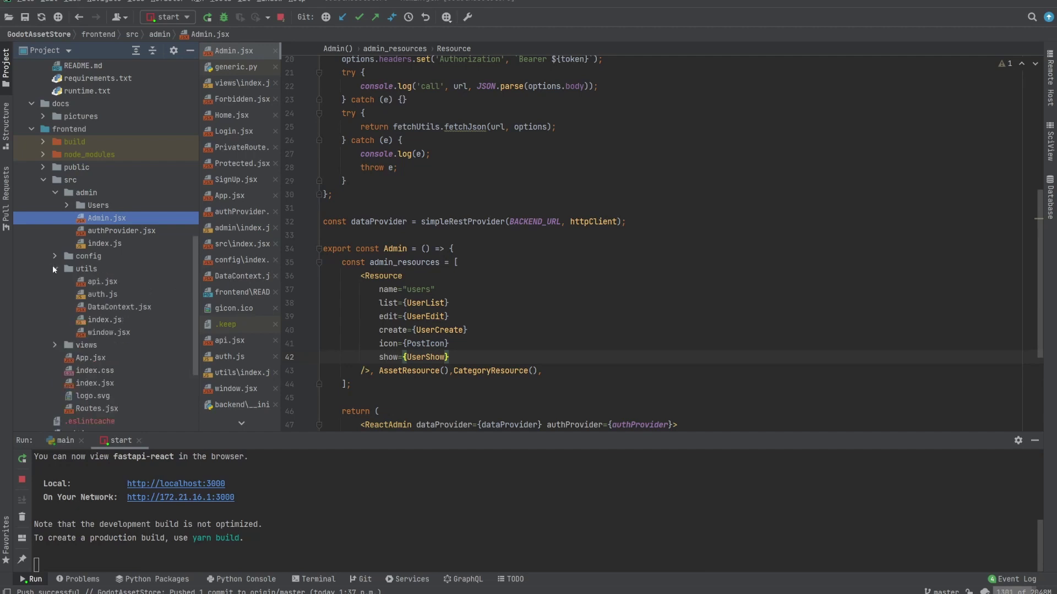
double_click(102, 294)
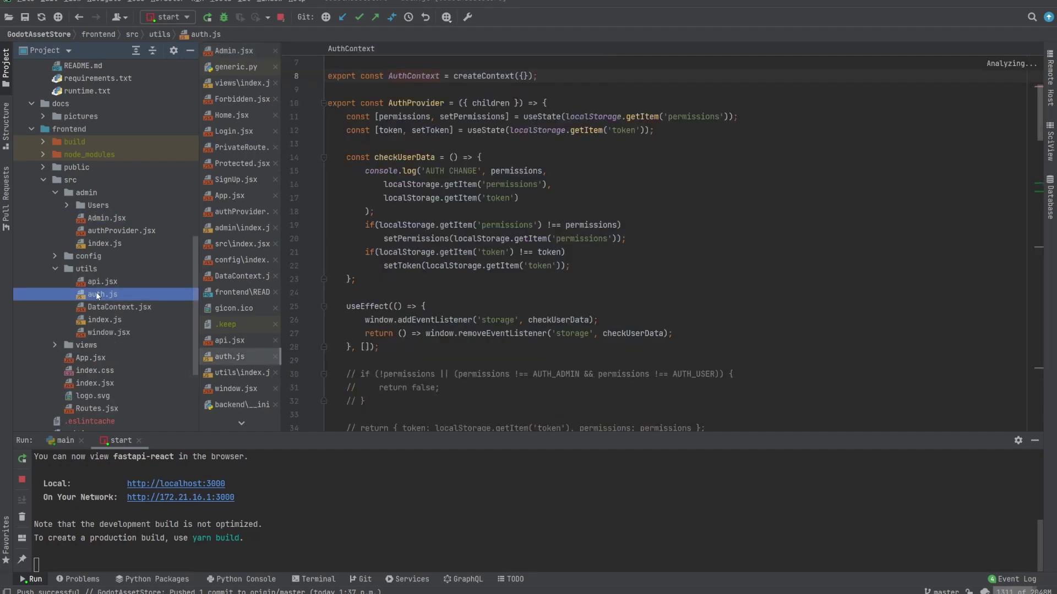
double_click(411, 184)
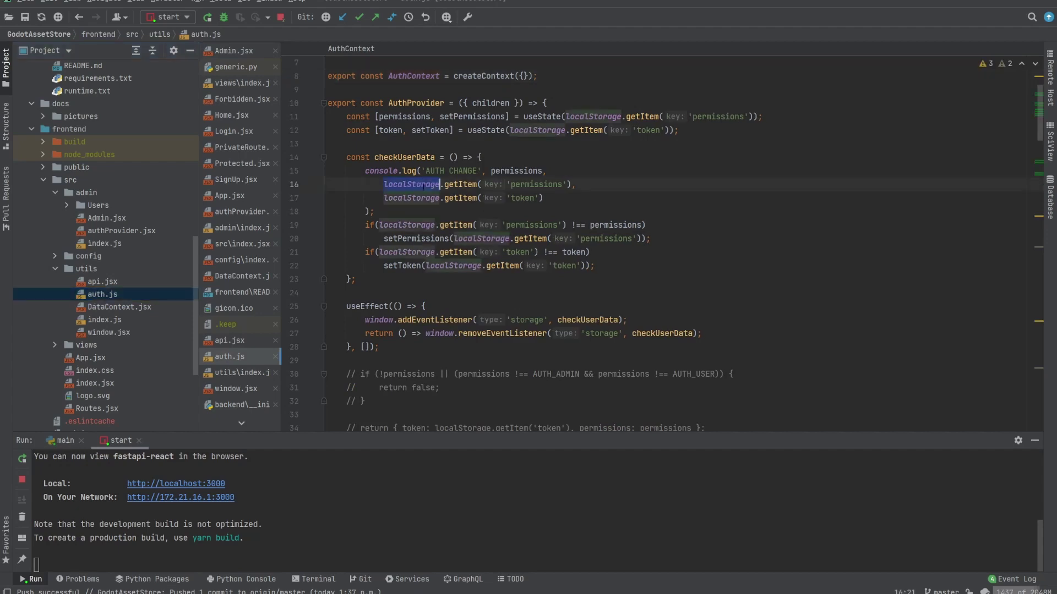
scroll(489, 237, "down", 1)
scroll(489, 237, "up", 1)
left_click(374, 211)
double_click(573, 252)
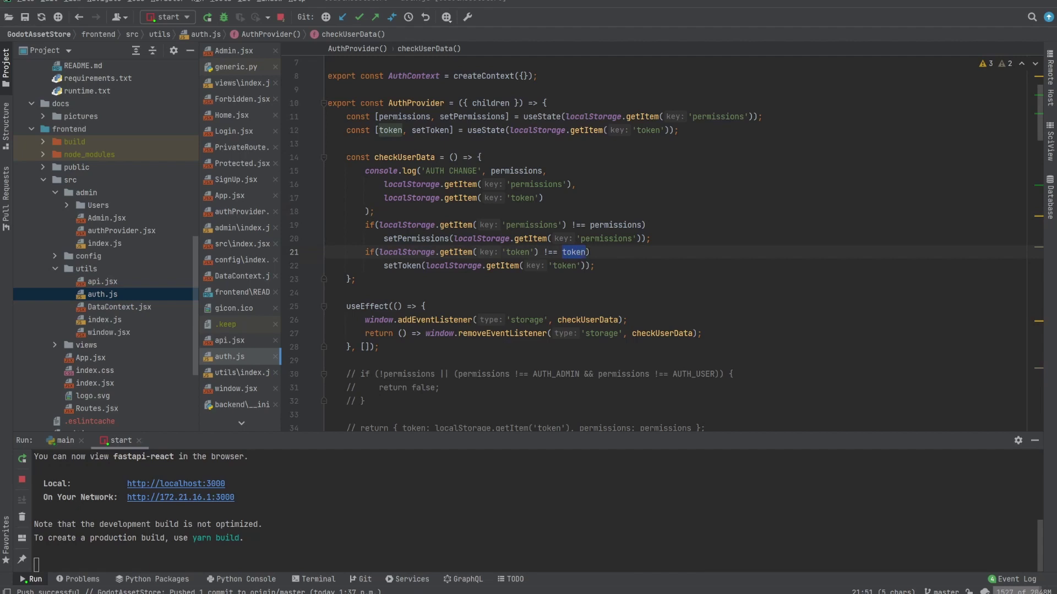
scroll(94, 283, "up", 8)
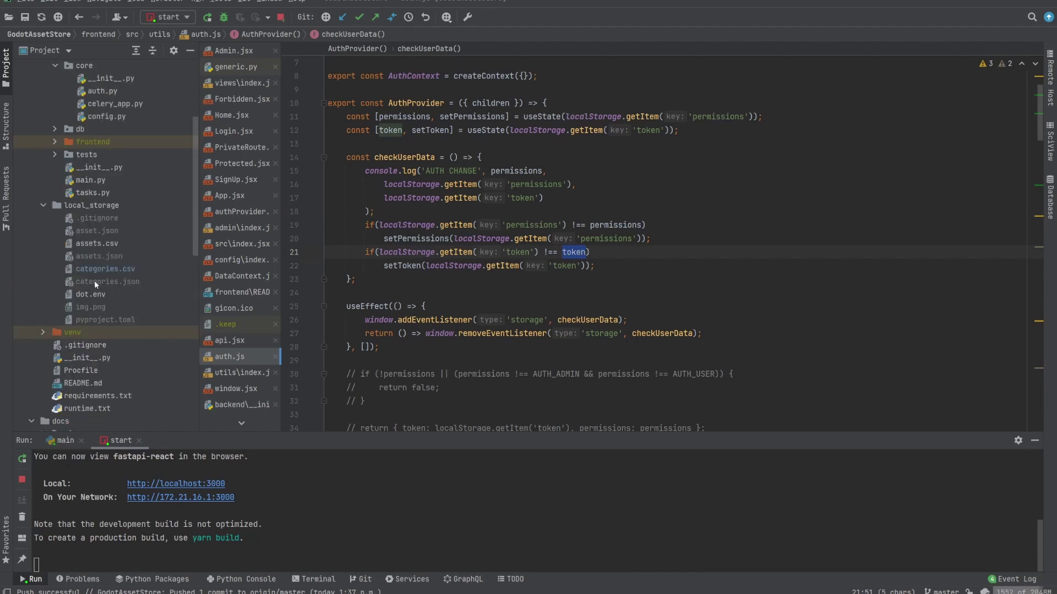
Step: Open local_storage/dot.env and point out the SECRET_KEY line
left_click(84, 297)
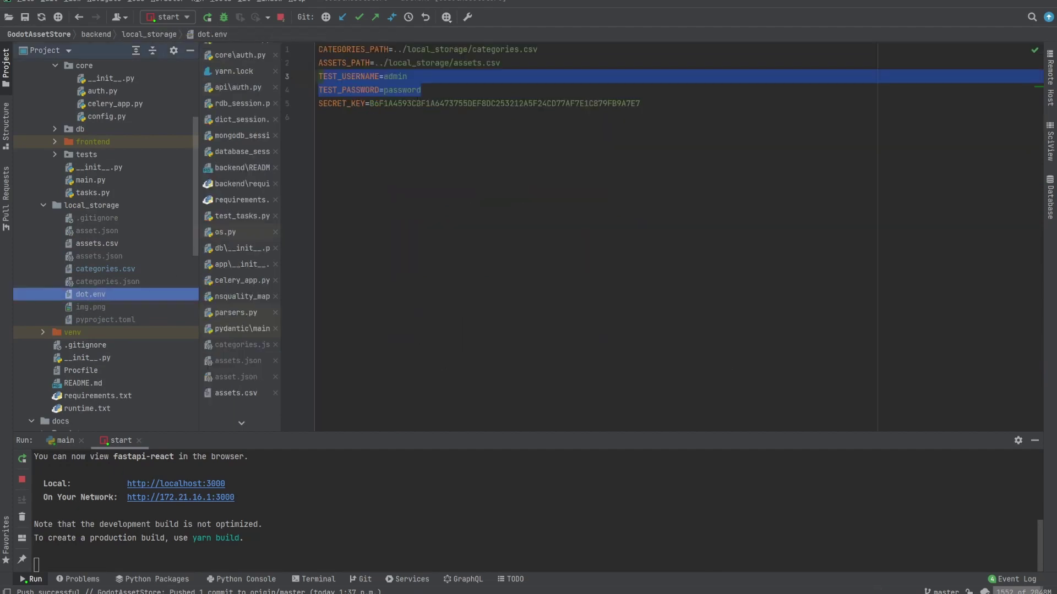
double_click(342, 103)
left_click_drag(642, 113, 514, 128)
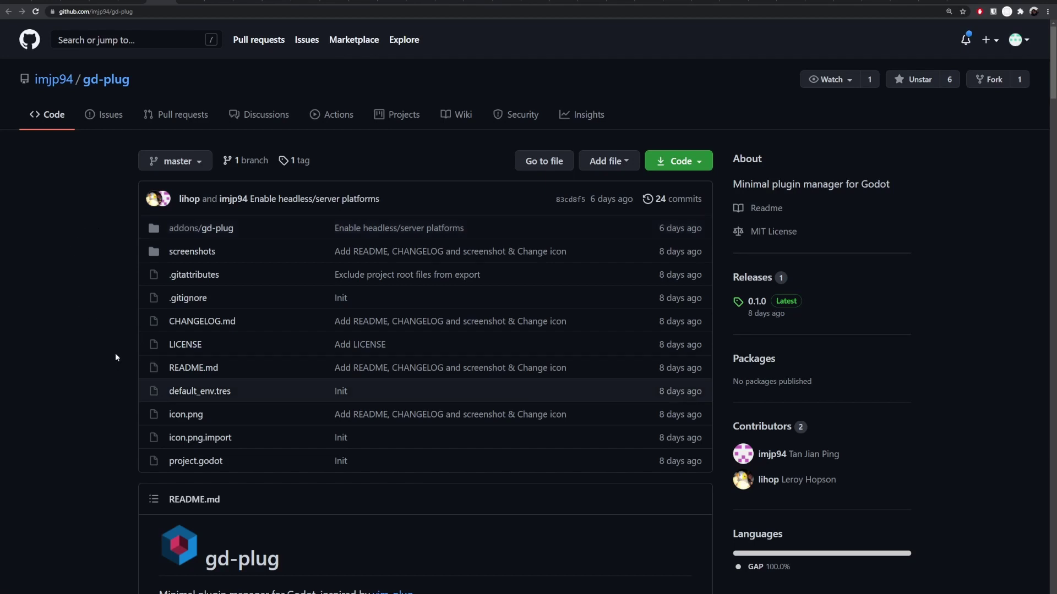
Step: Scroll the gd-plug README down to Features, then switch to the Godot Marketplace tab
scroll(114, 352, "down", 2)
scroll(165, 383, "down", 3)
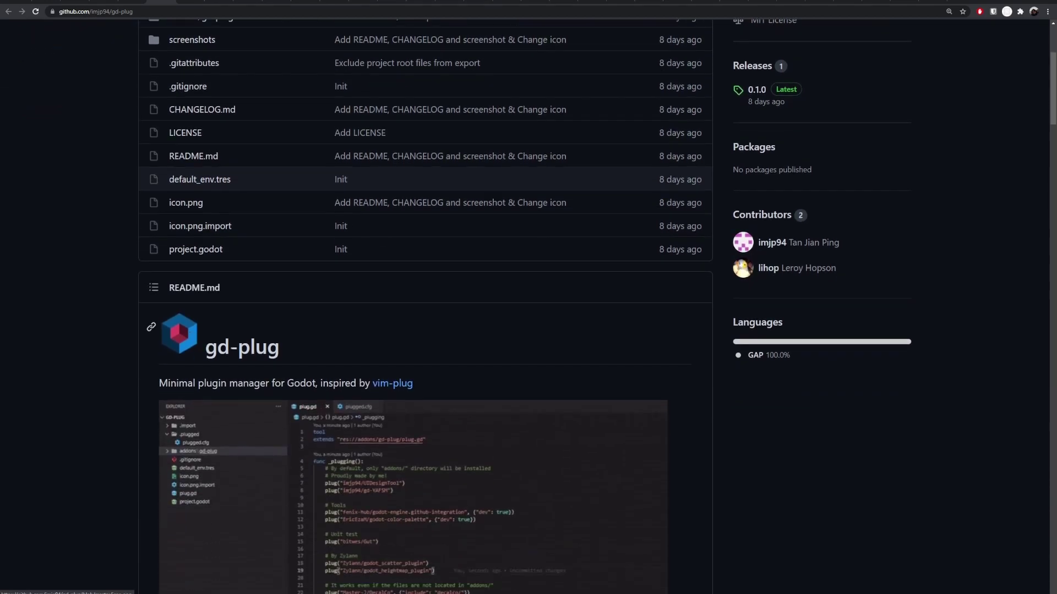
scroll(126, 396, "down", 7)
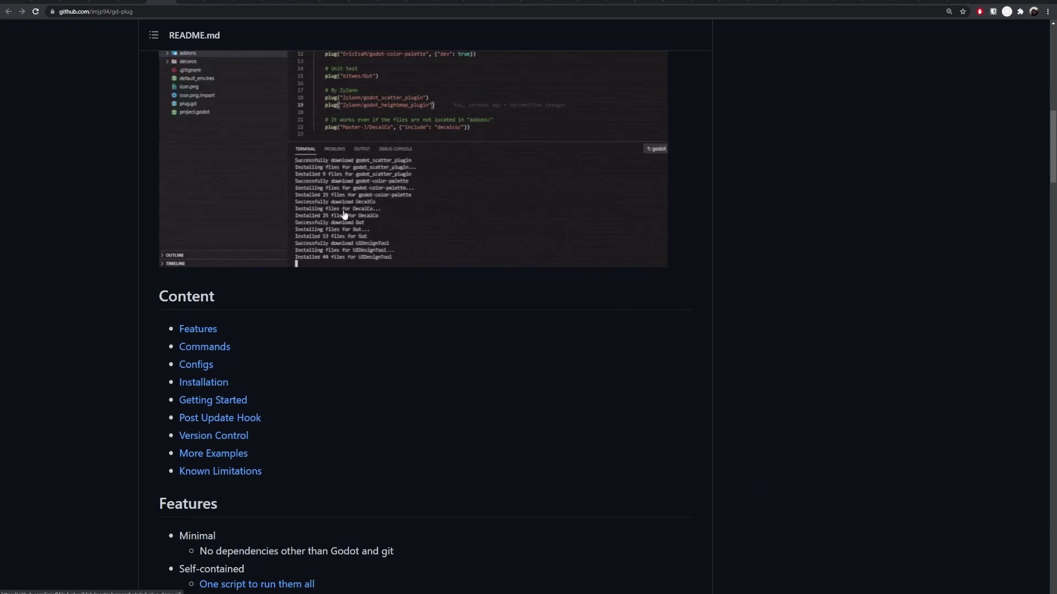
scroll(376, 339, "down", 1)
scroll(376, 339, "down", 6)
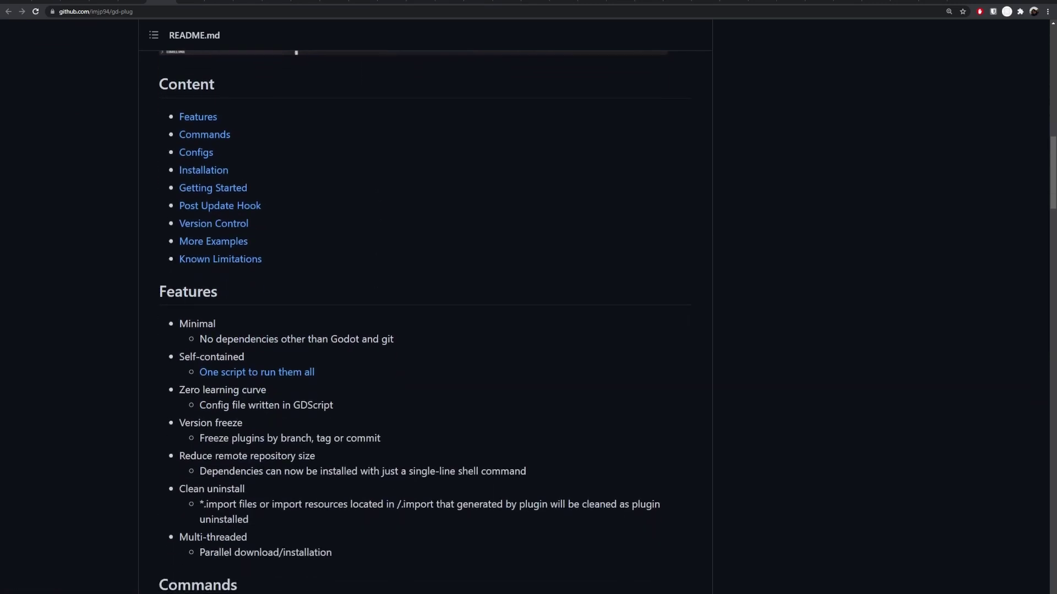
left_click(178, 5)
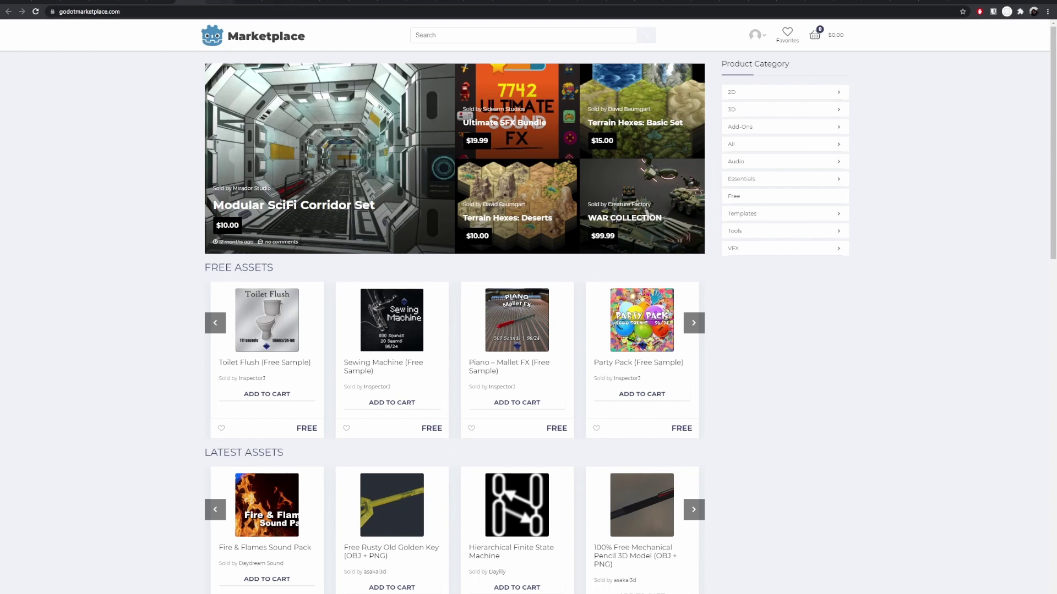
Step: Switch to the gotm.io tab showing featured games like Creamy Steven and Space Journey
left_click(219, 3)
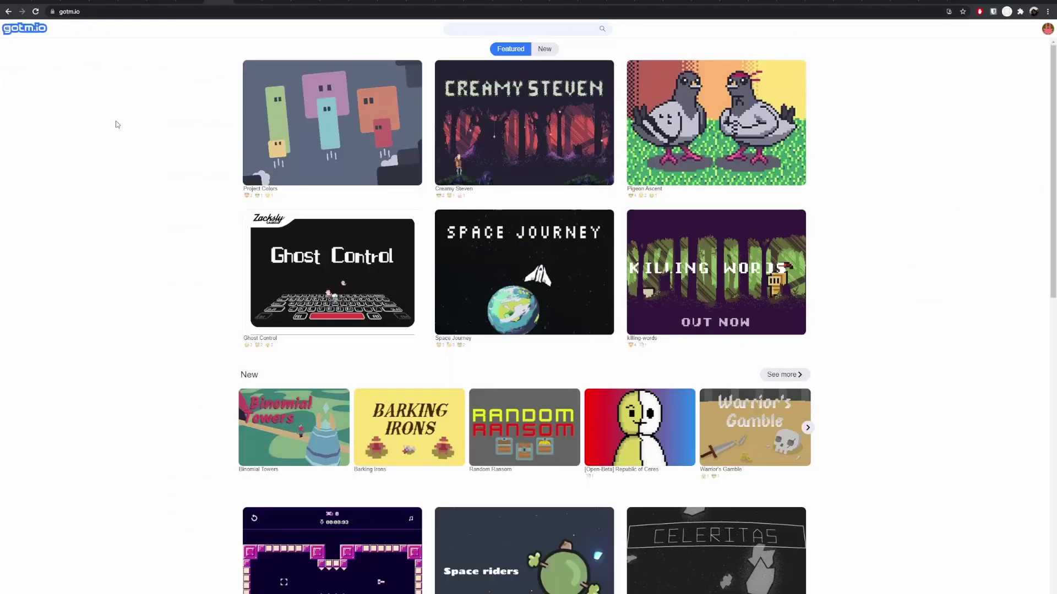